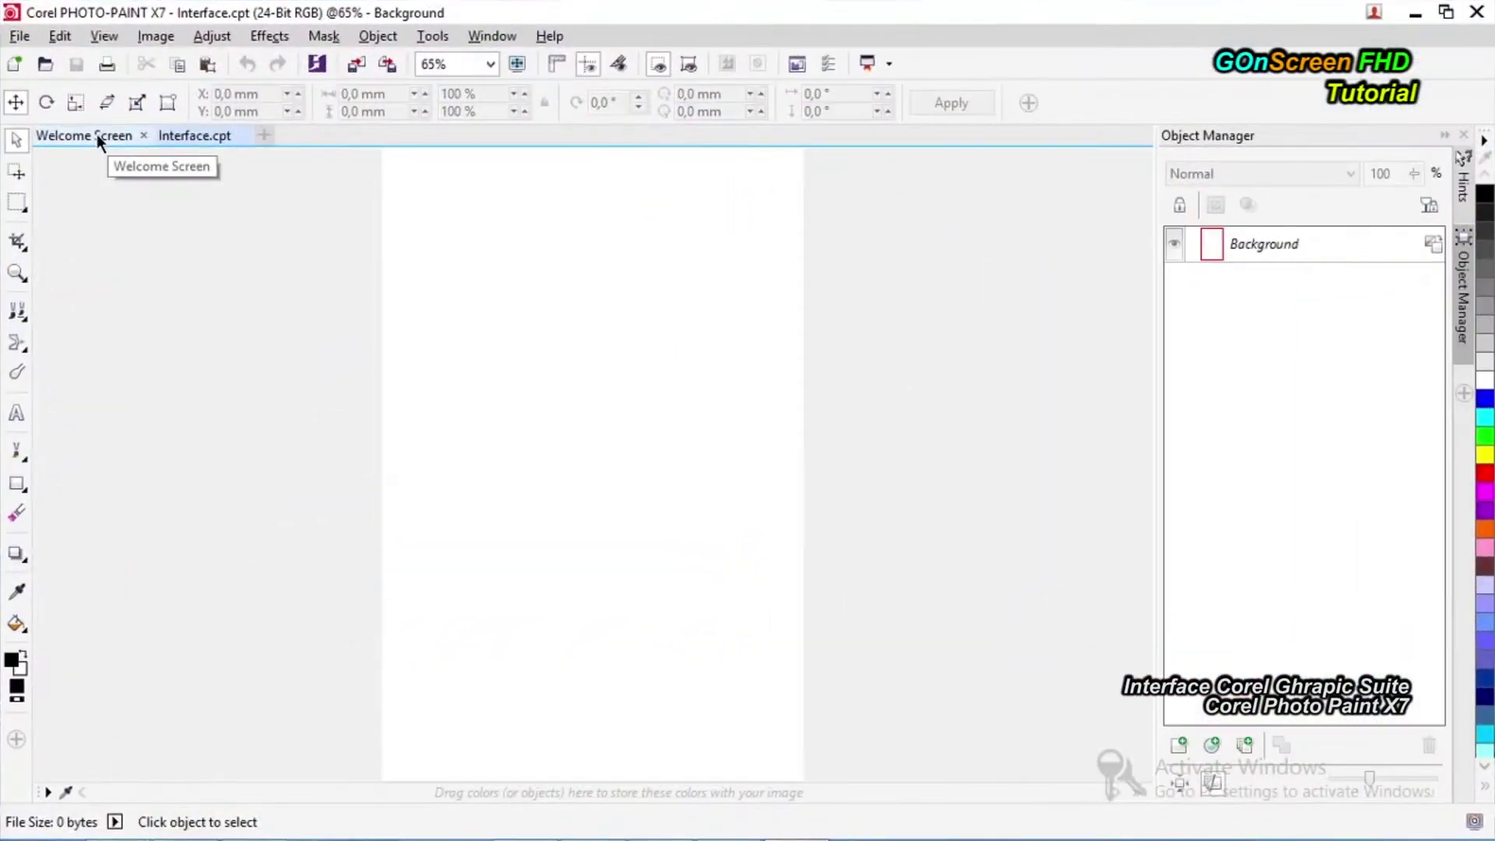
Create a second blank image, Untitled-2.cpt, at 100x150 mm, 150 dpi and 24-Bit RGB with one frame.
{"action": "left_click", "coordinate": [128, 261]}
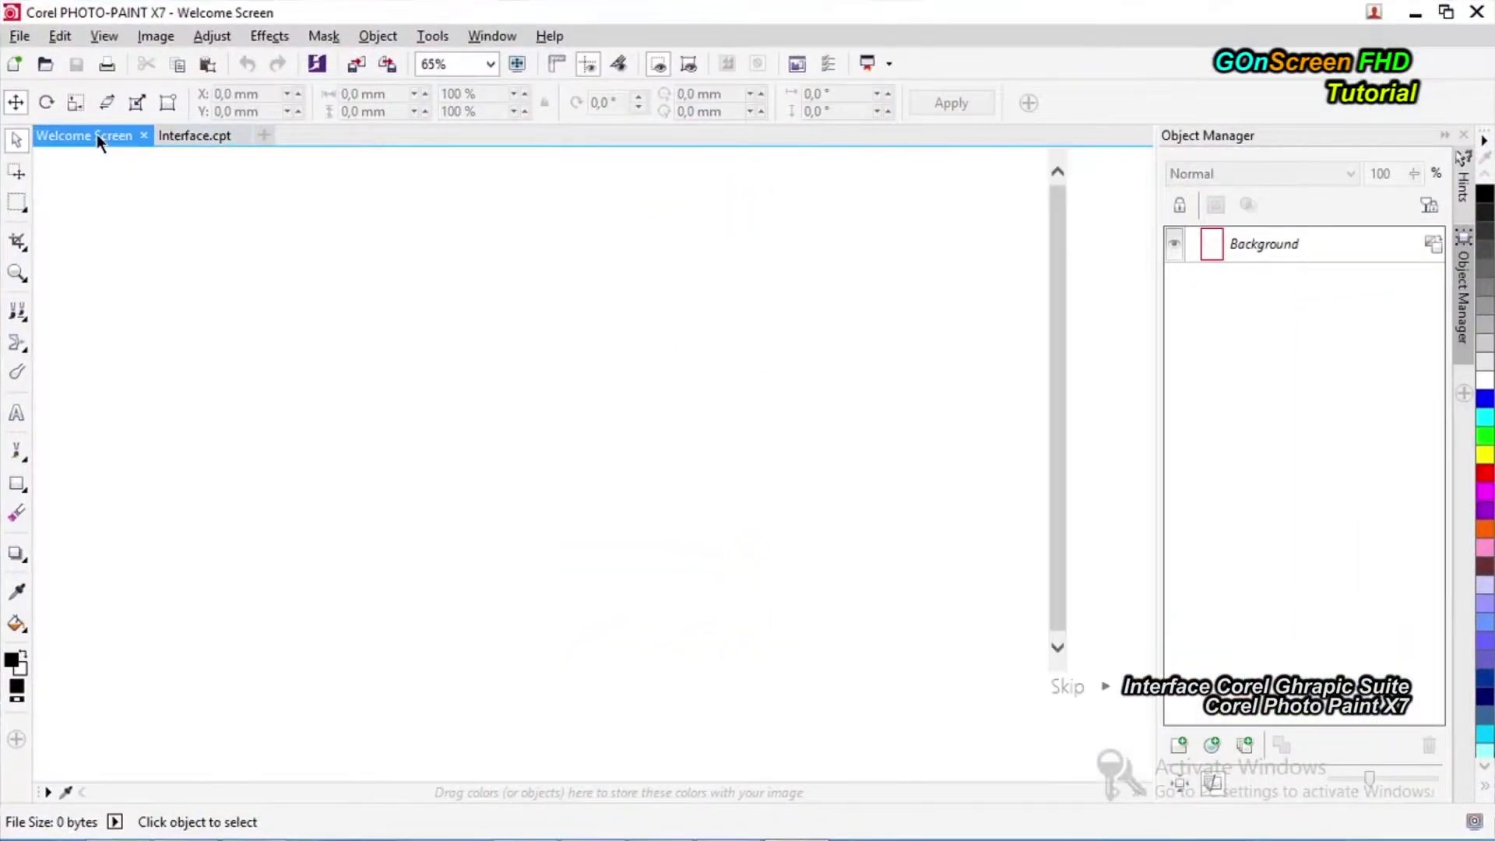
{"action": "left_click", "coordinate": [194, 138]}
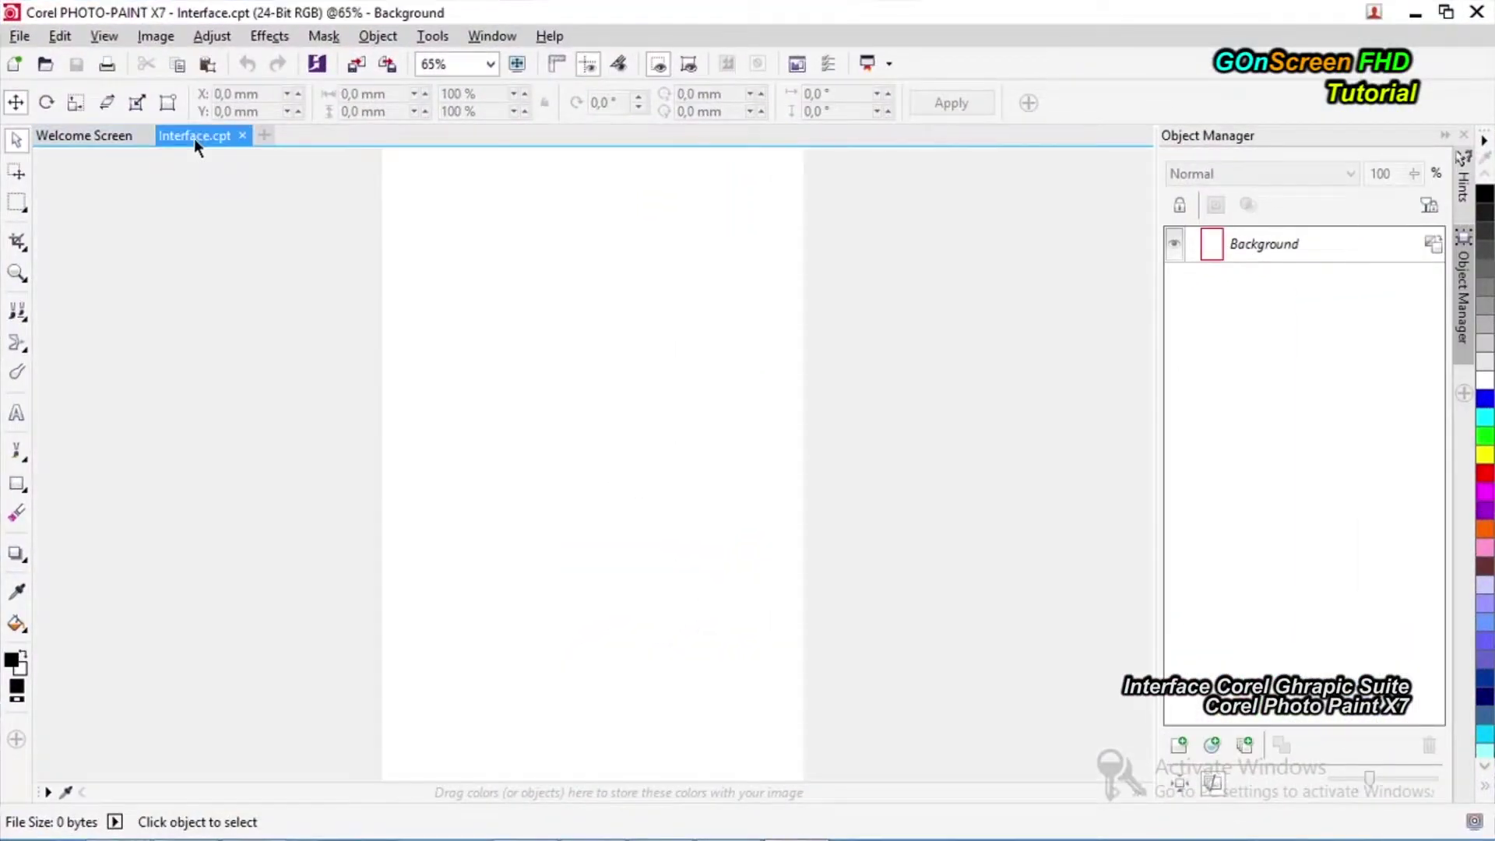
{"action": "left_click", "coordinate": [265, 135]}
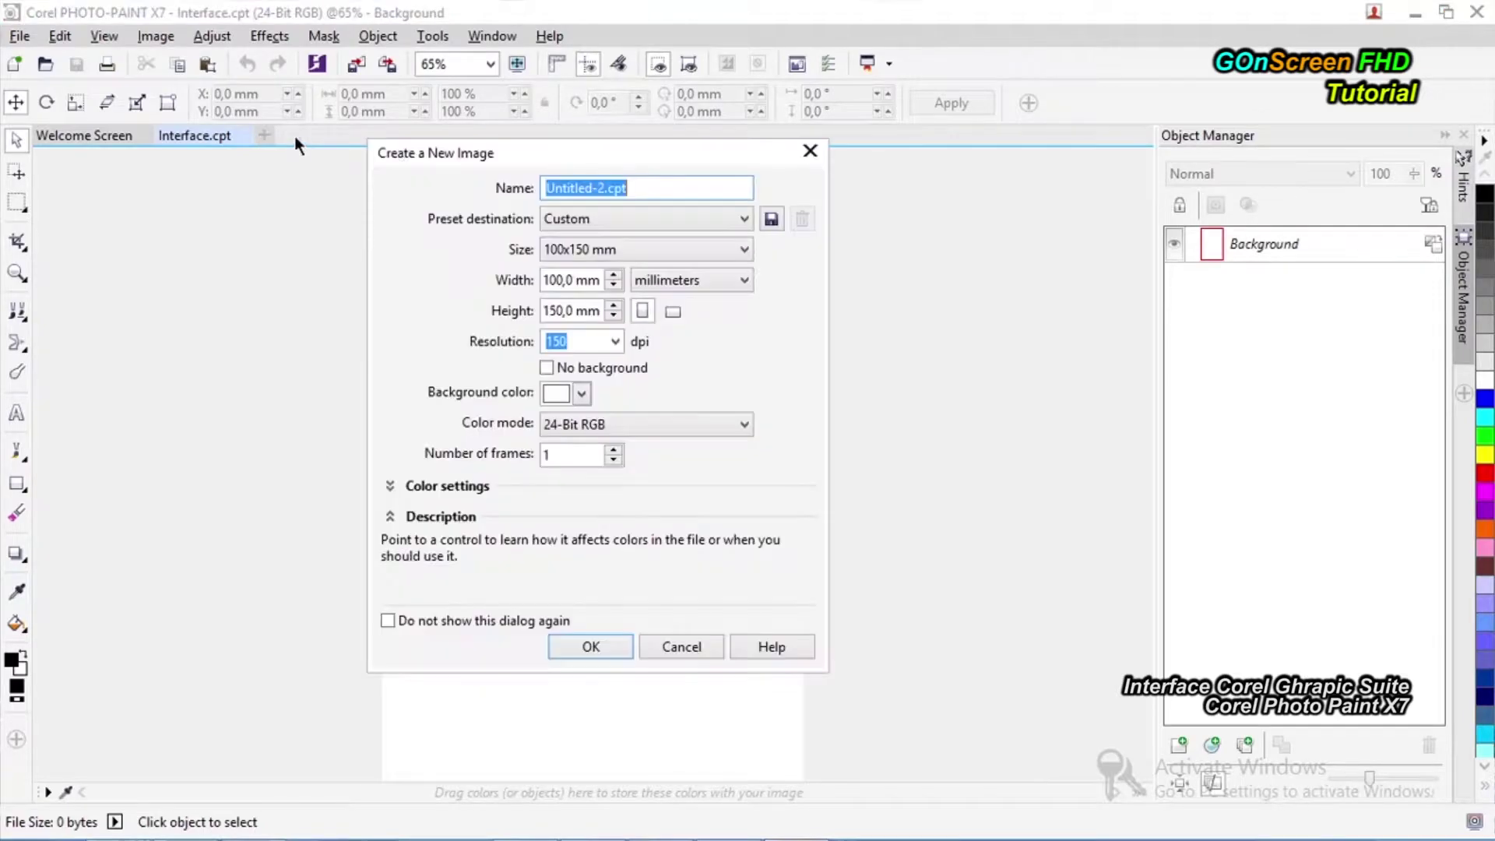
{"action": "left_click", "coordinate": [589, 653]}
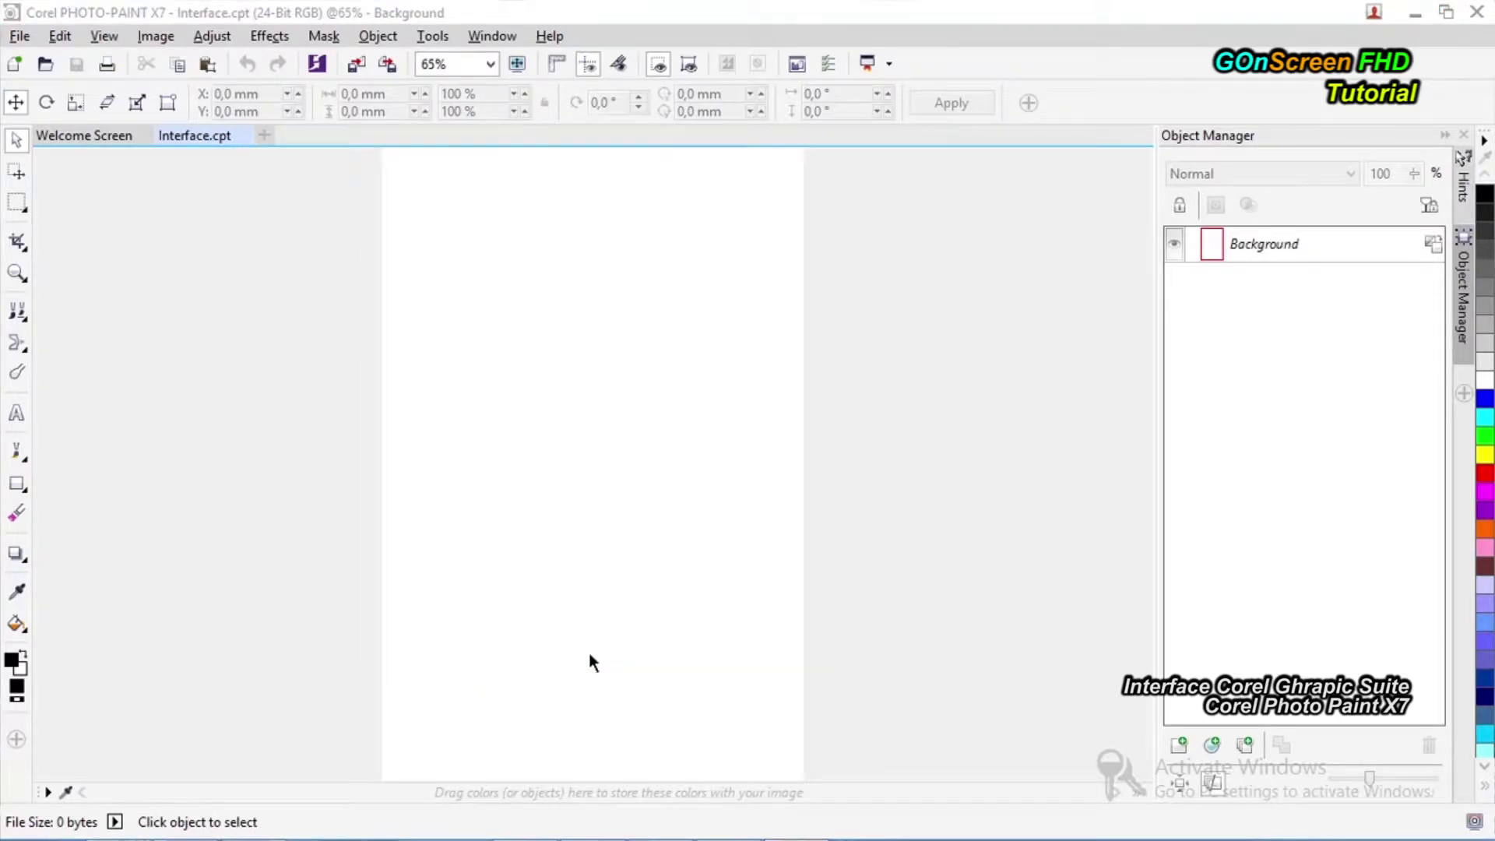
Switch back and forth between the open images Interface.cpt and Untitled-2.cpt to compare them.
{"action": "left_click", "coordinate": [189, 139]}
{"action": "left_click", "coordinate": [300, 133]}
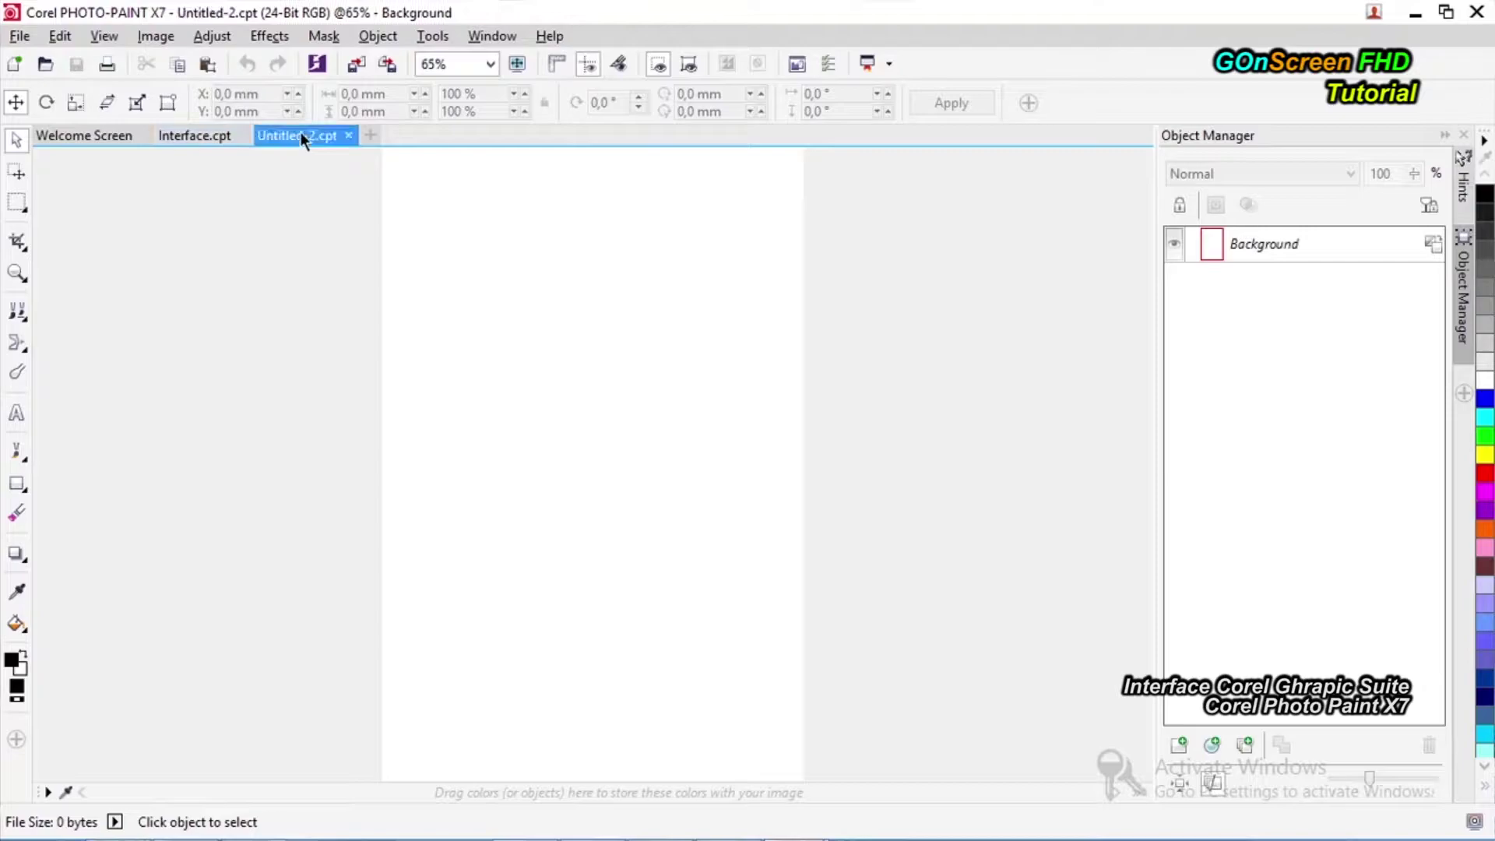
{"action": "left_click", "coordinate": [193, 134]}
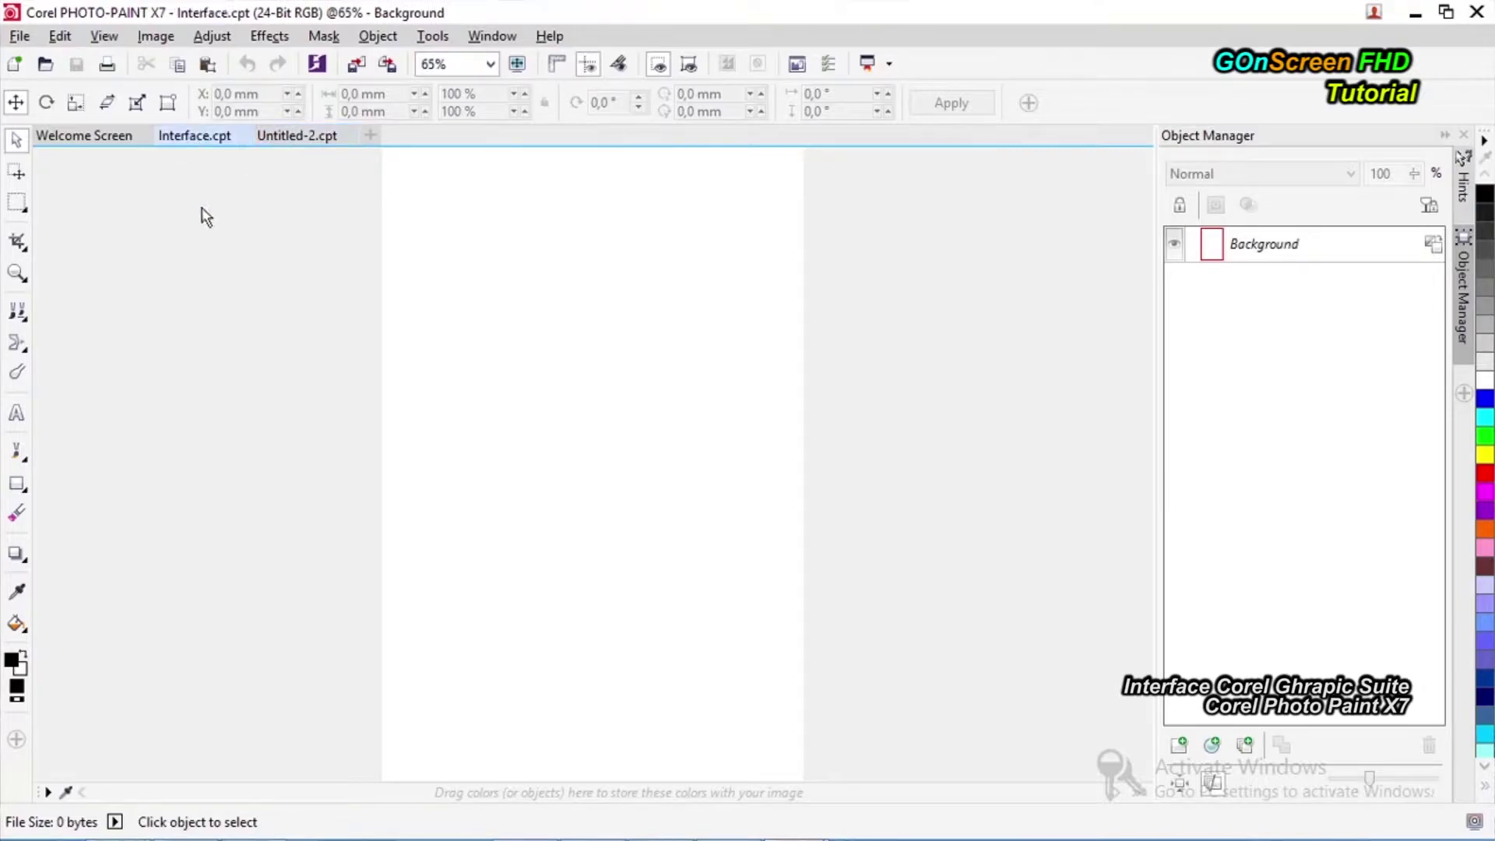
{"action": "left_click", "coordinate": [306, 137]}
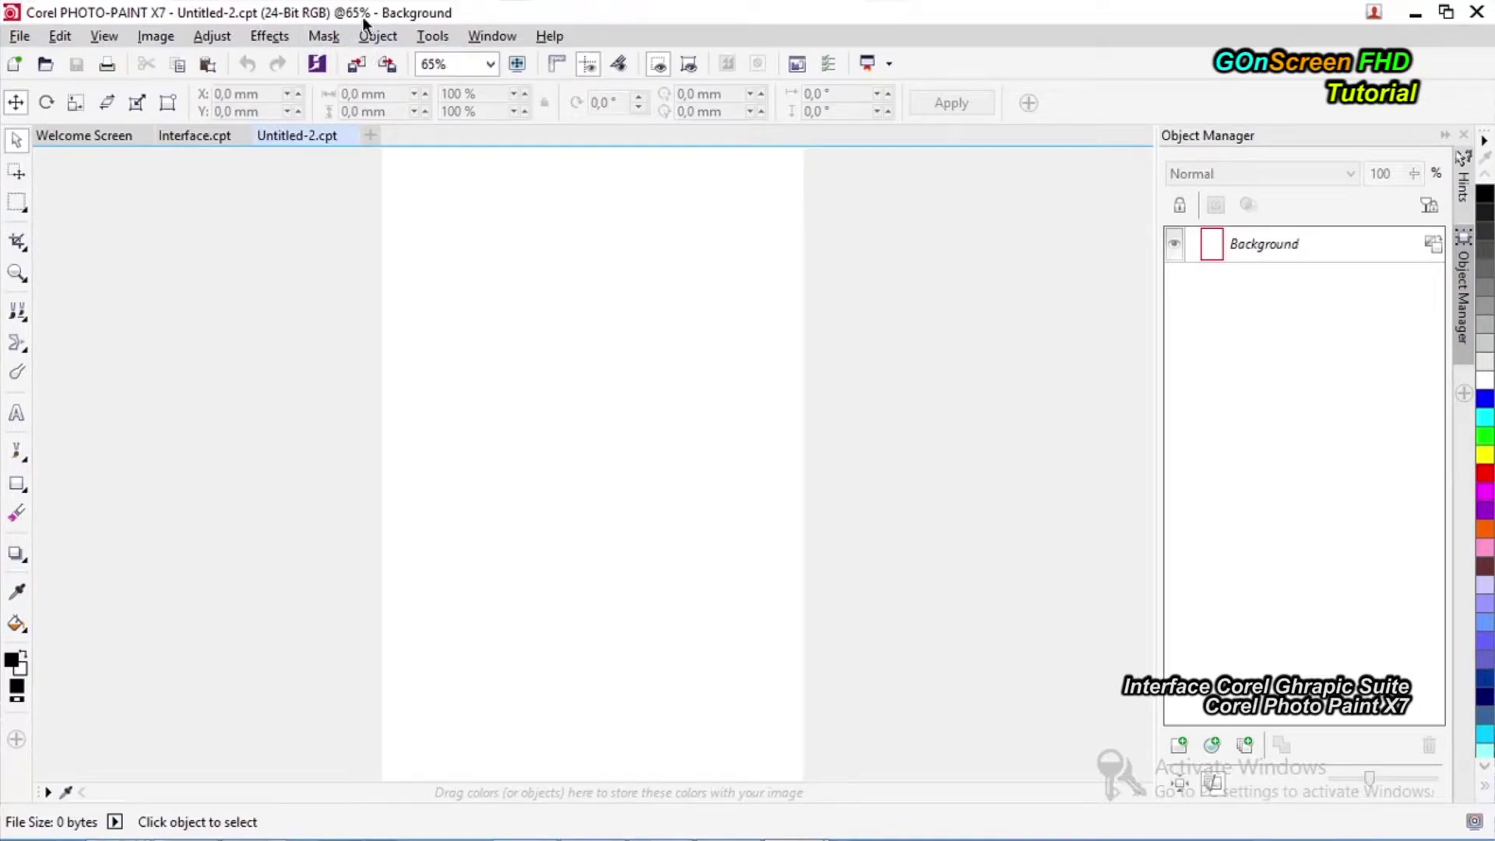
Zoom in and out on Untitled-2.cpt, switch to Interface.cpt and change its zoom down to 50%.
{"action": "scroll", "coordinate": [576, 377], "scroll_direction": "down", "scroll_amount": 1}
{"action": "scroll", "coordinate": [576, 377], "scroll_direction": "up", "scroll_amount": 3}
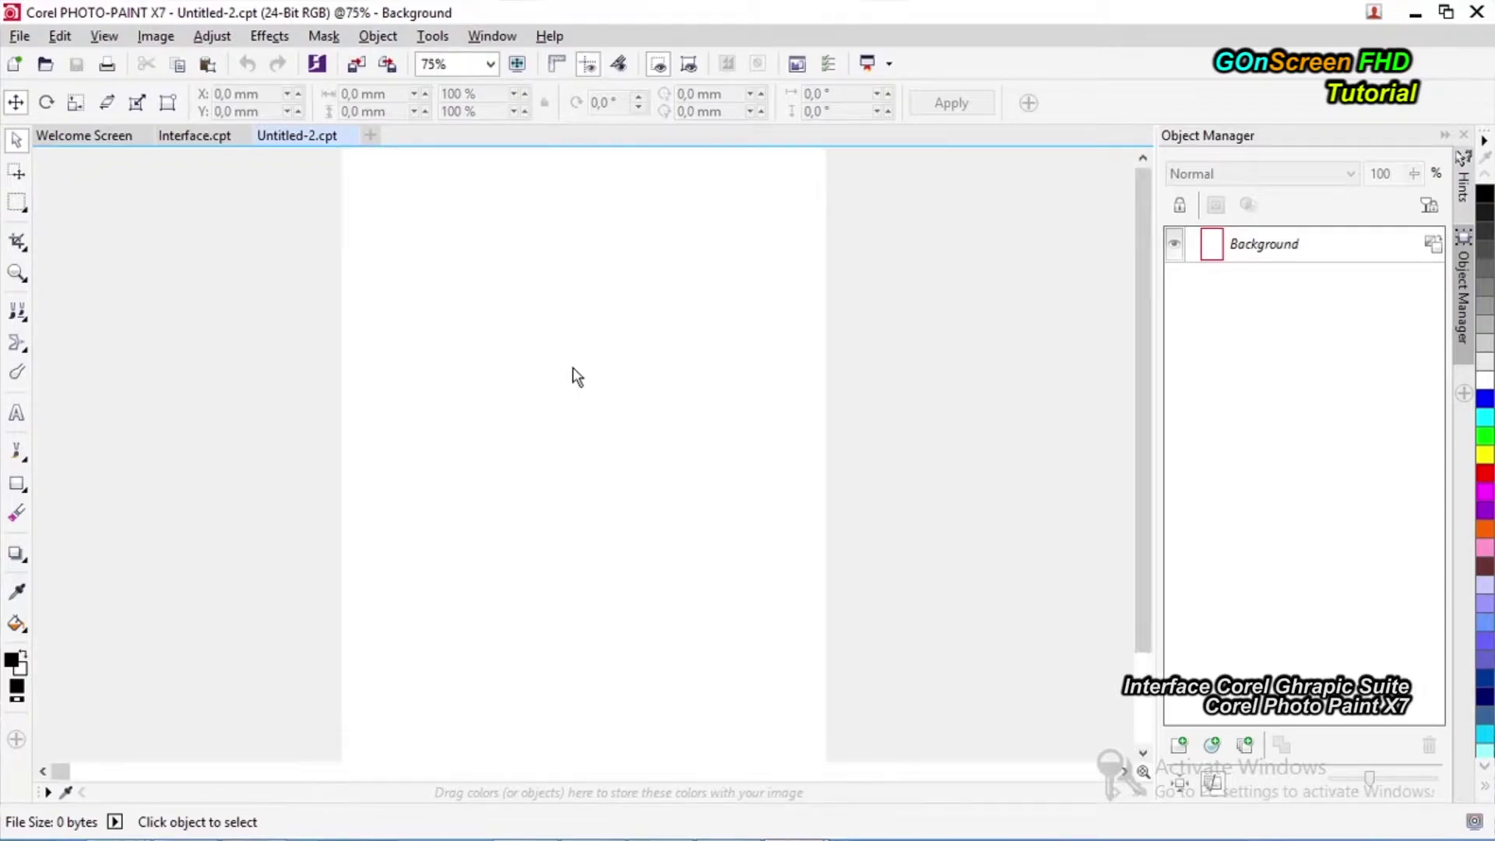
{"action": "scroll", "coordinate": [577, 377], "scroll_direction": "down", "scroll_amount": 3}
{"action": "scroll", "coordinate": [572, 372], "scroll_direction": "up", "scroll_amount": 1}
{"action": "left_click", "coordinate": [204, 138]}
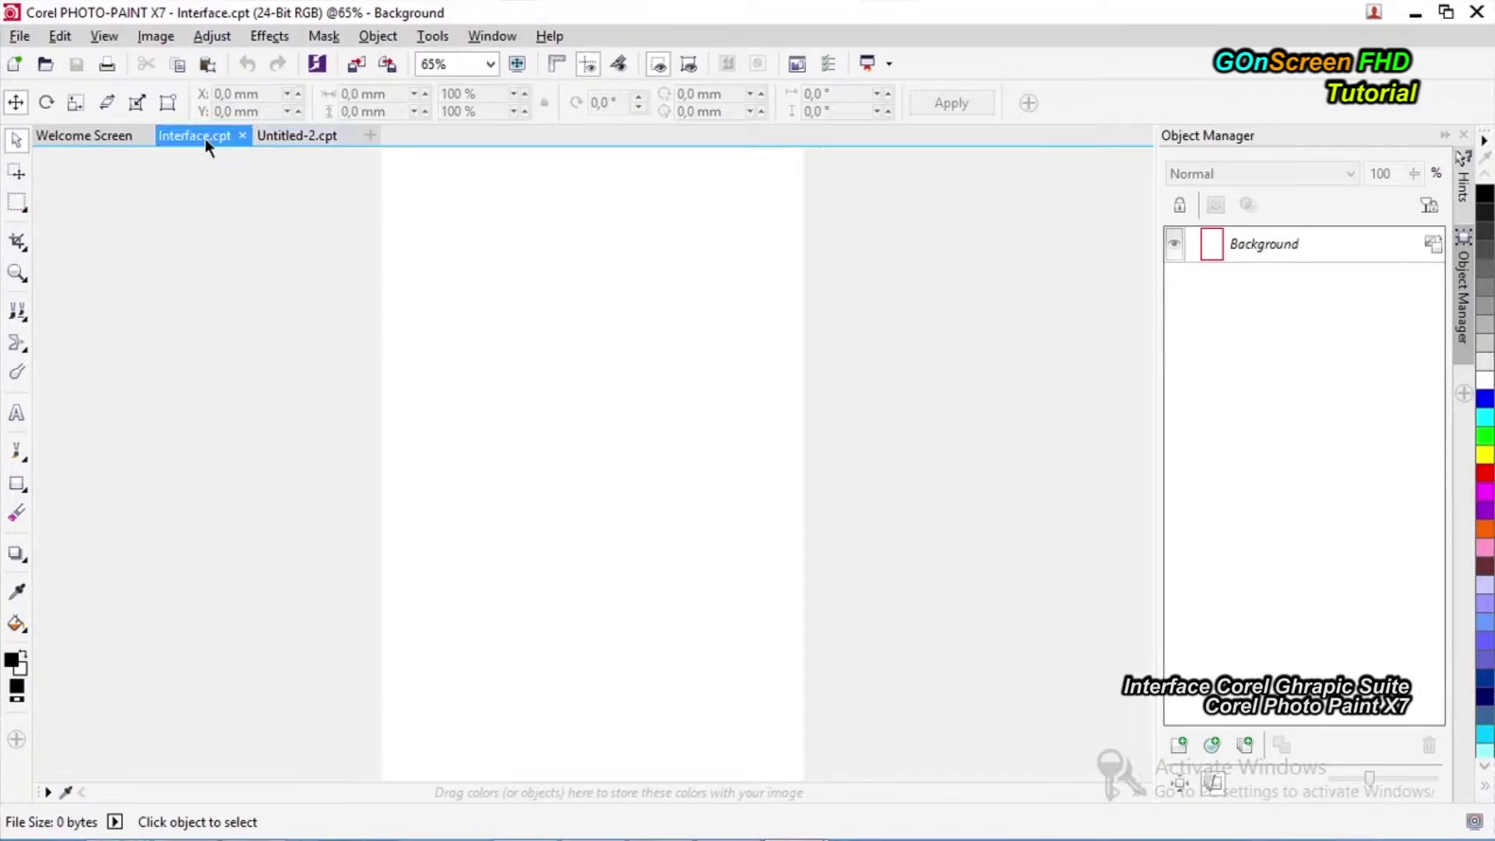
{"action": "scroll", "coordinate": [434, 275], "scroll_direction": "up", "scroll_amount": 1}
{"action": "scroll", "coordinate": [433, 274], "scroll_direction": "up", "scroll_amount": 1}
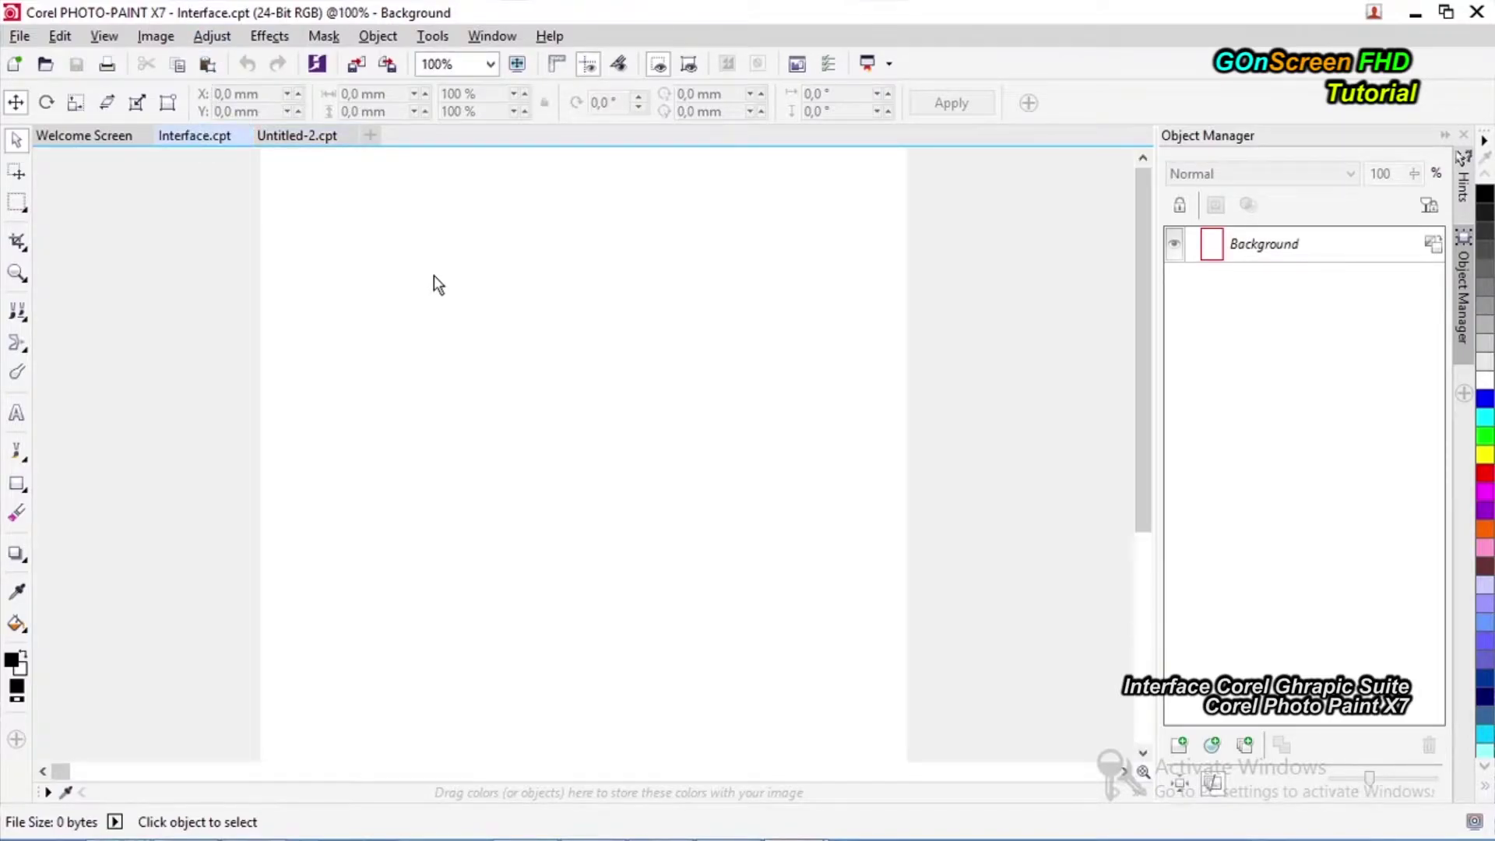
{"action": "scroll", "coordinate": [433, 274], "scroll_direction": "down", "scroll_amount": 2}
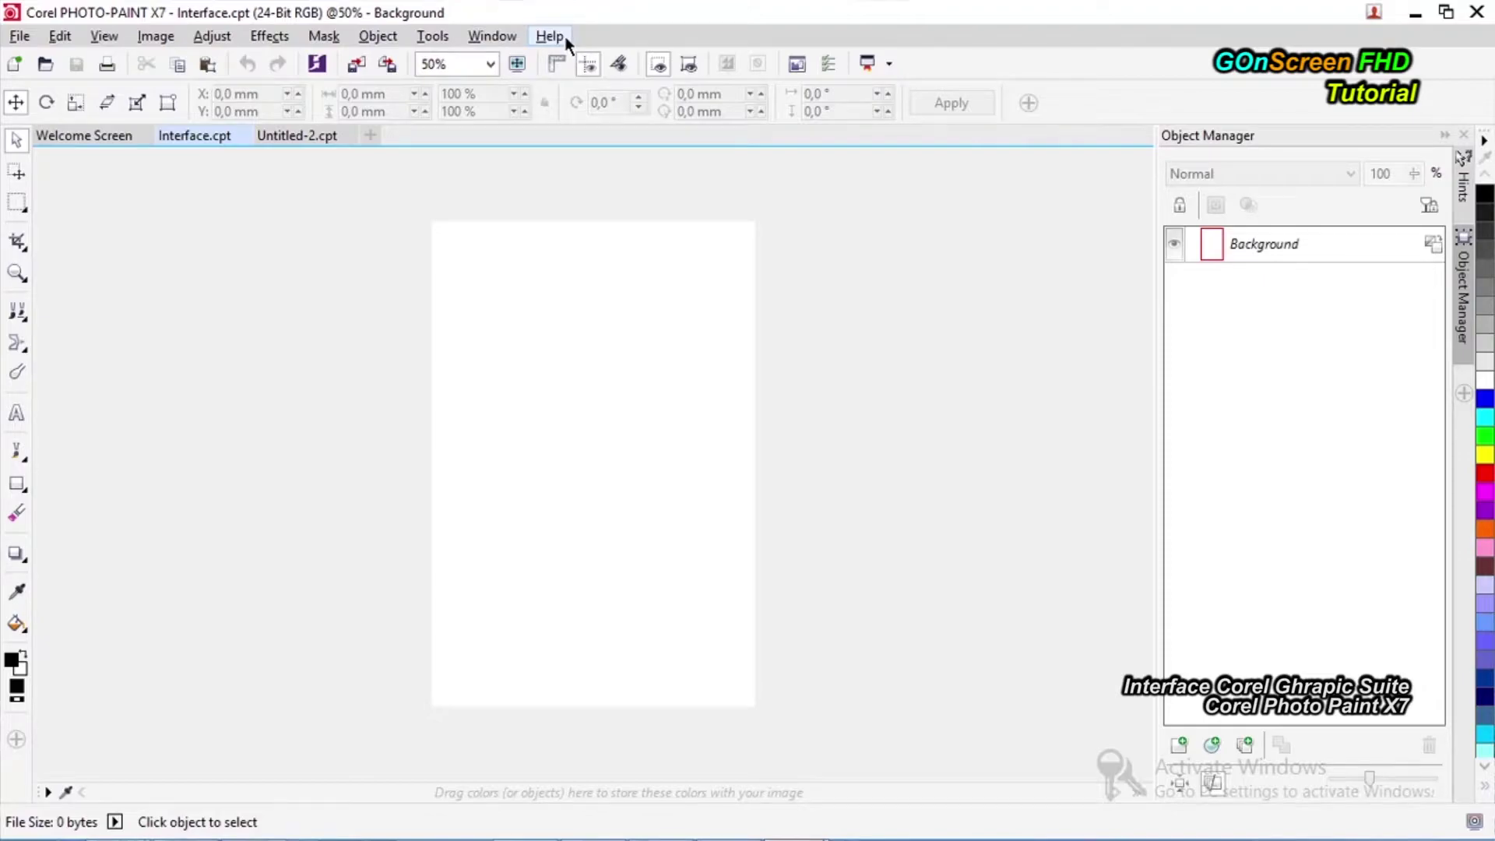
Examine the available view commands, the Camera, Noise and Blur effects, and the help options.
{"action": "left_click", "coordinate": [109, 37]}
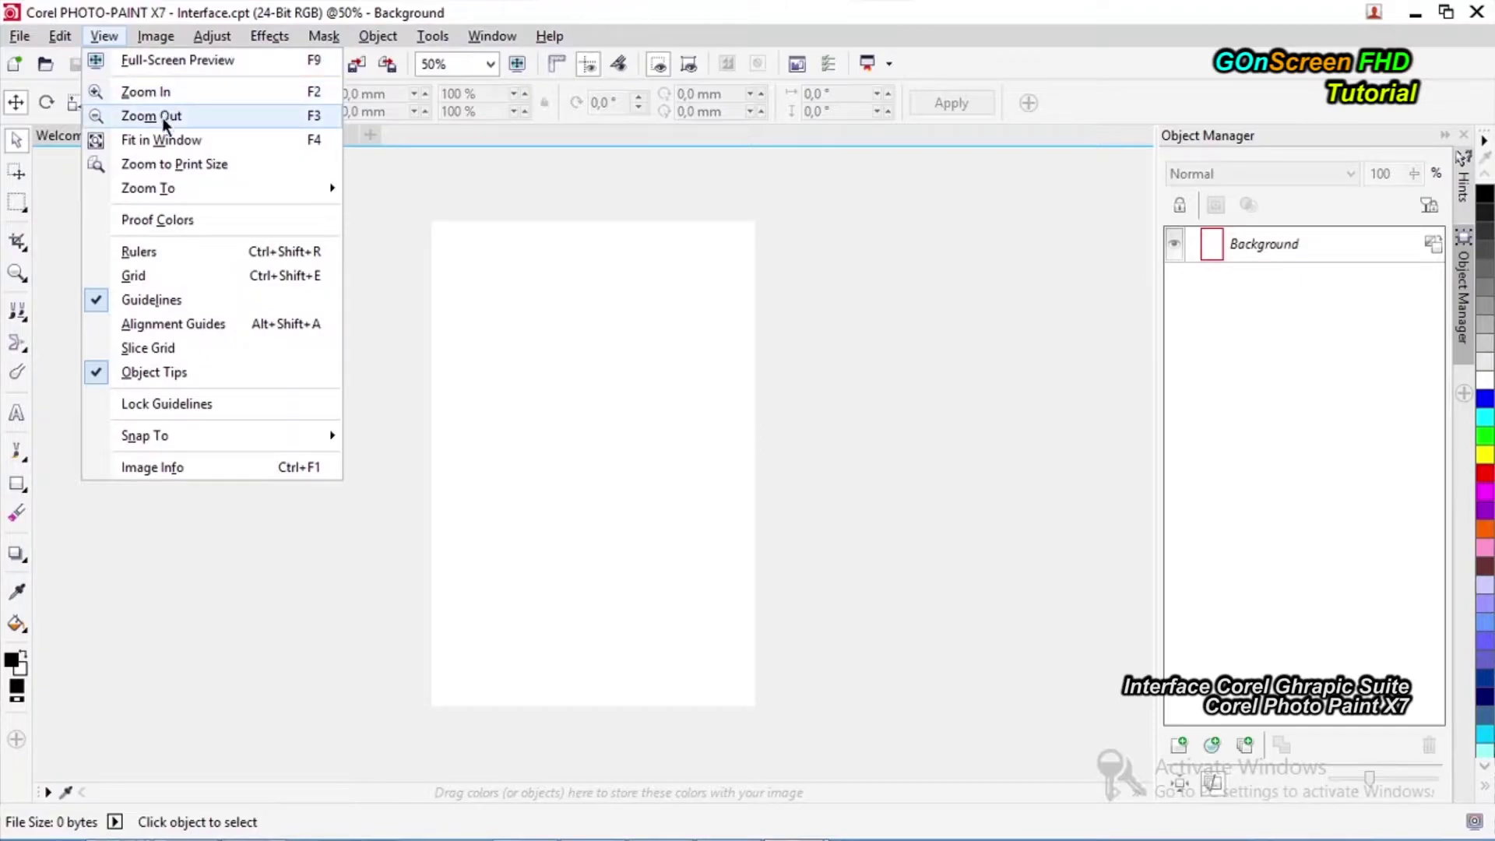
{"action": "mouse_move", "coordinate": [260, 40]}
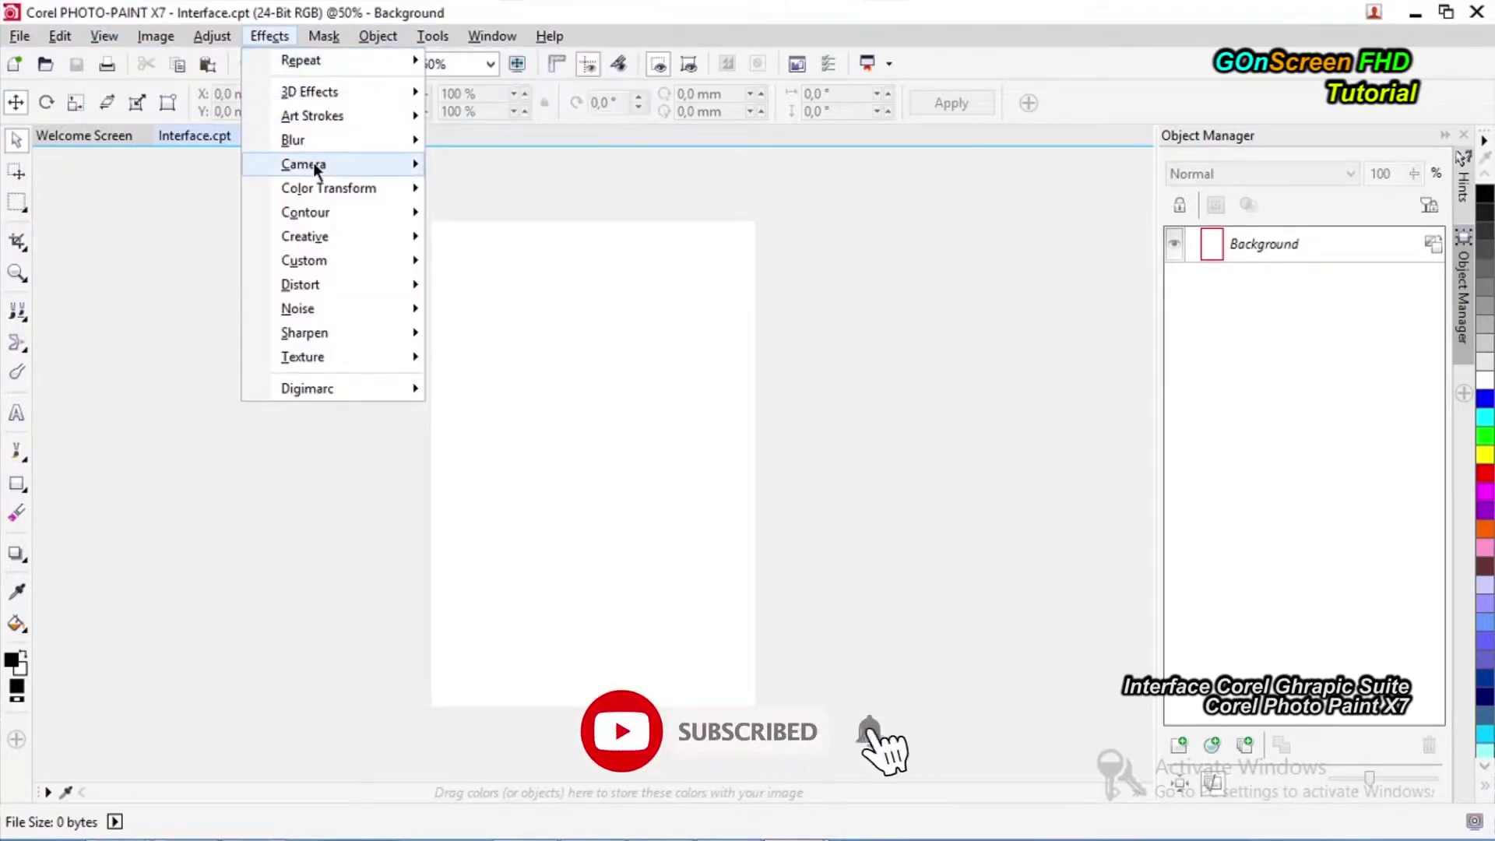
{"action": "mouse_move", "coordinate": [338, 163]}
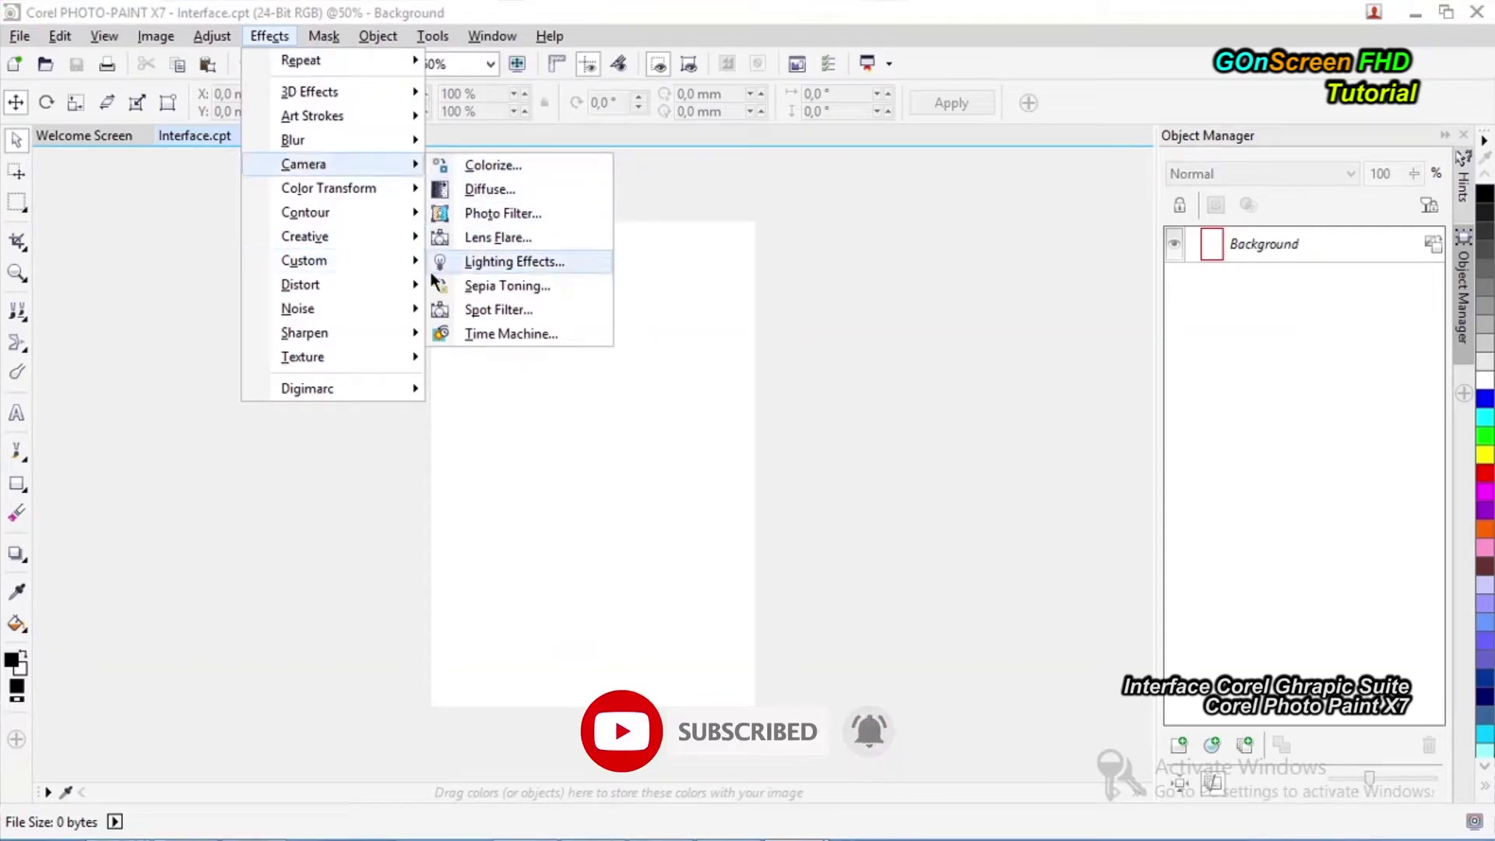
{"action": "mouse_move", "coordinate": [335, 310]}
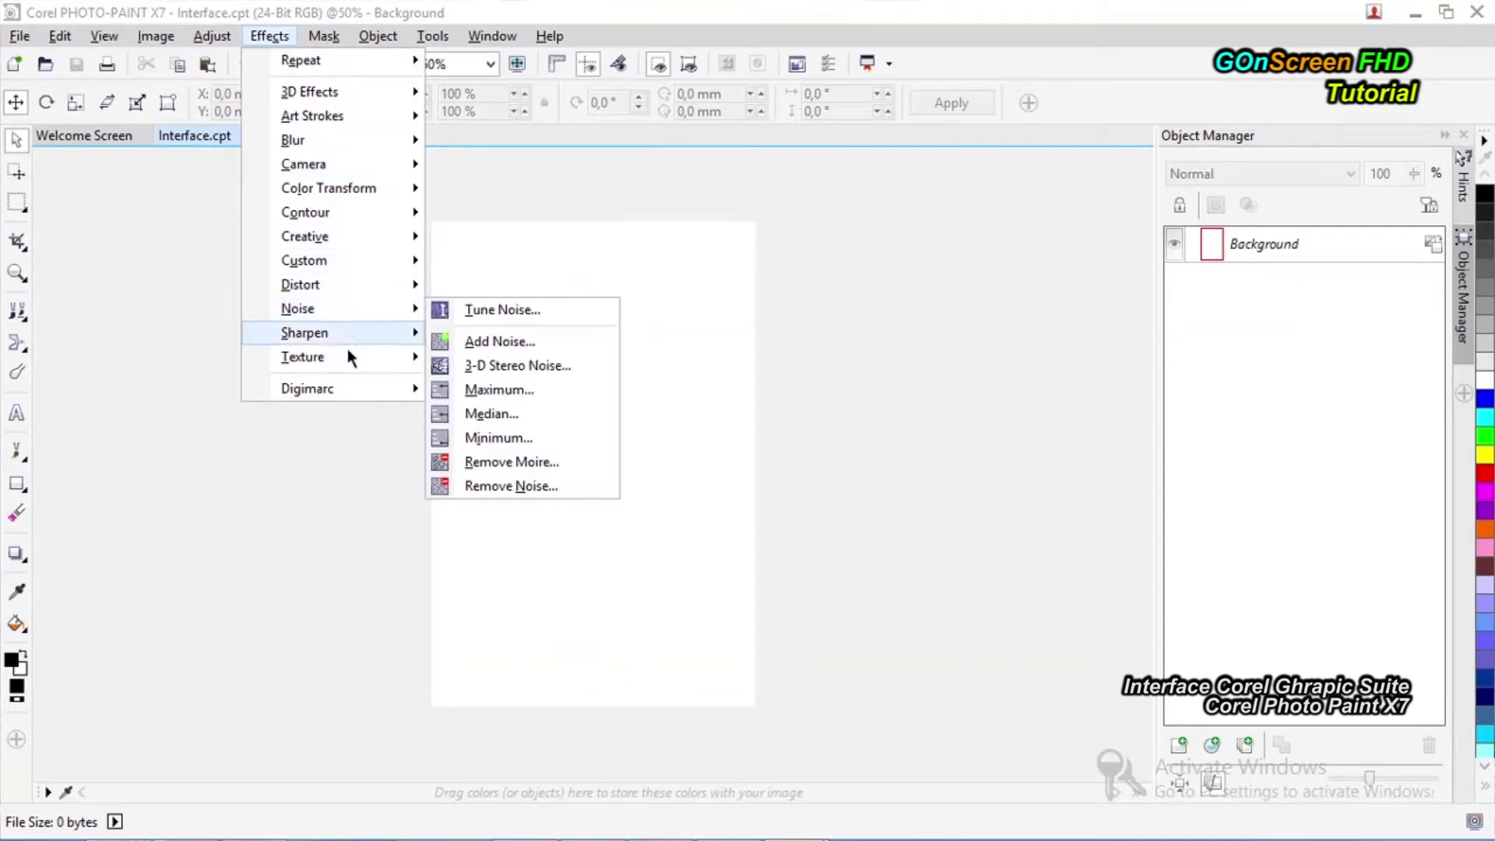
{"action": "mouse_move", "coordinate": [305, 141]}
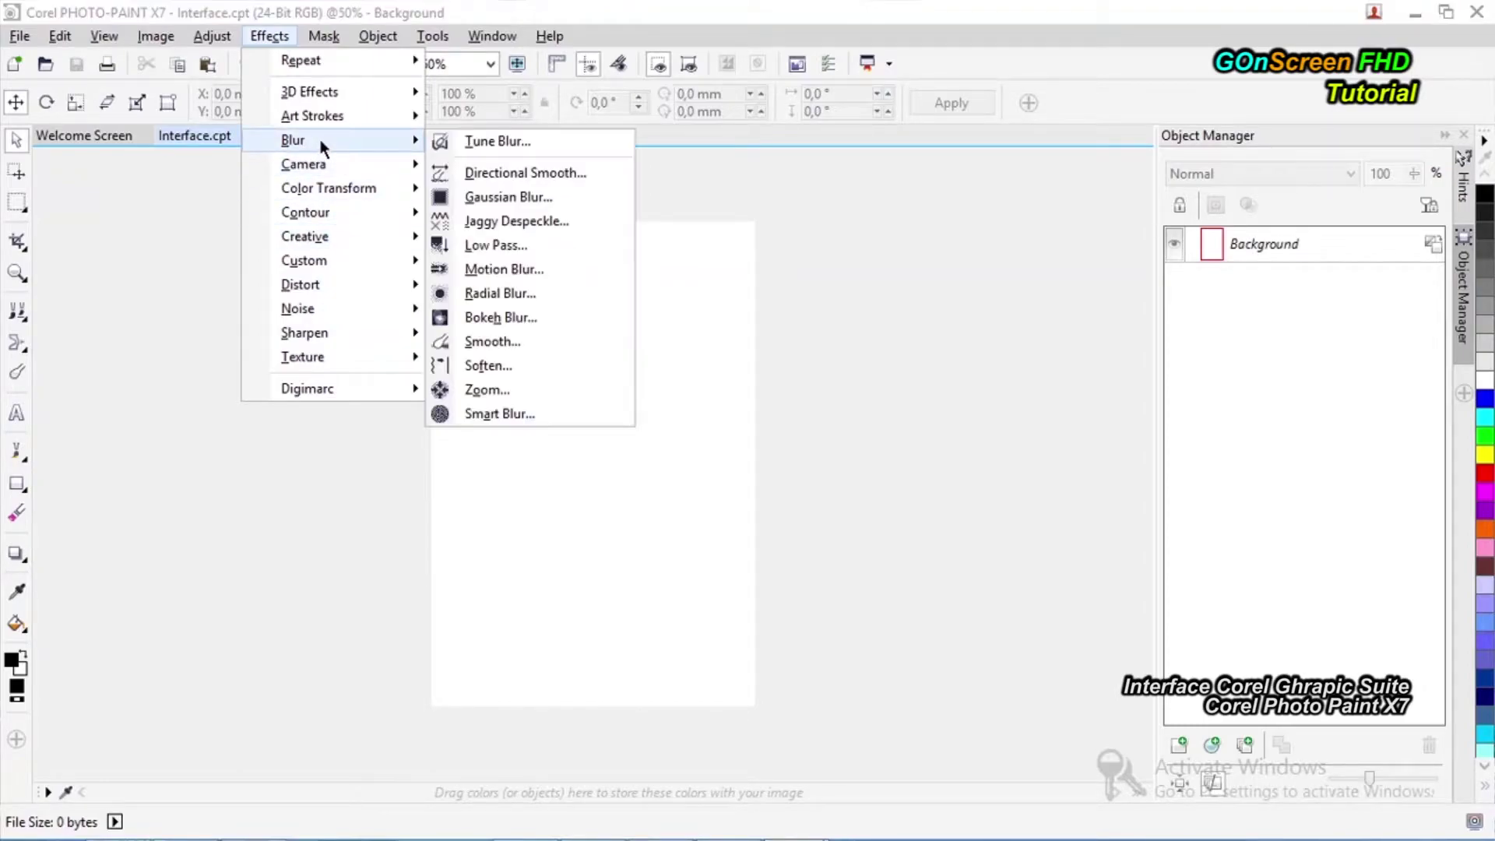
{"action": "left_click", "coordinate": [565, 12]}
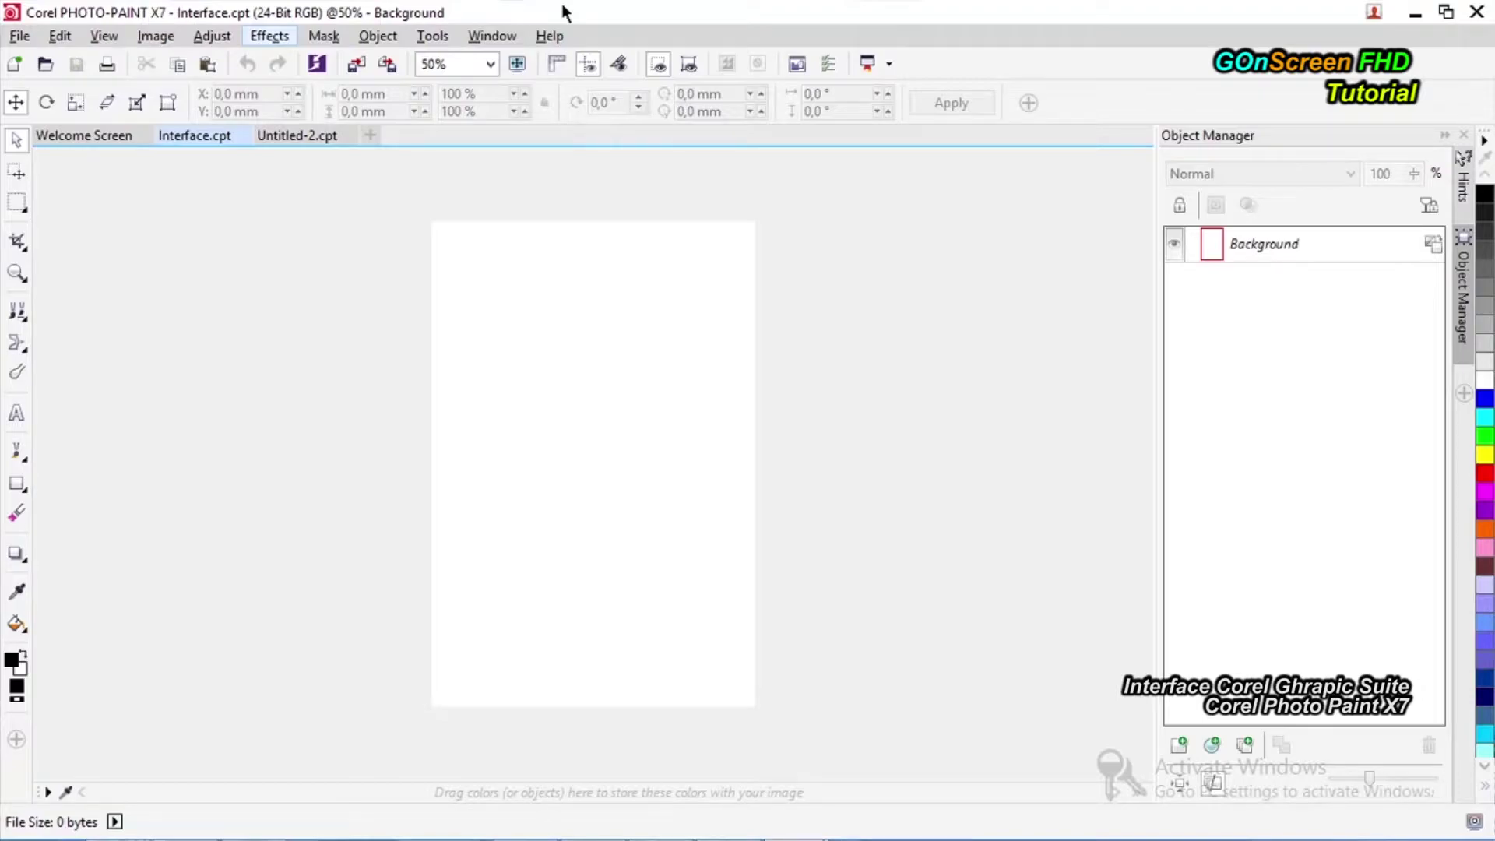
{"action": "left_click", "coordinate": [432, 35]}
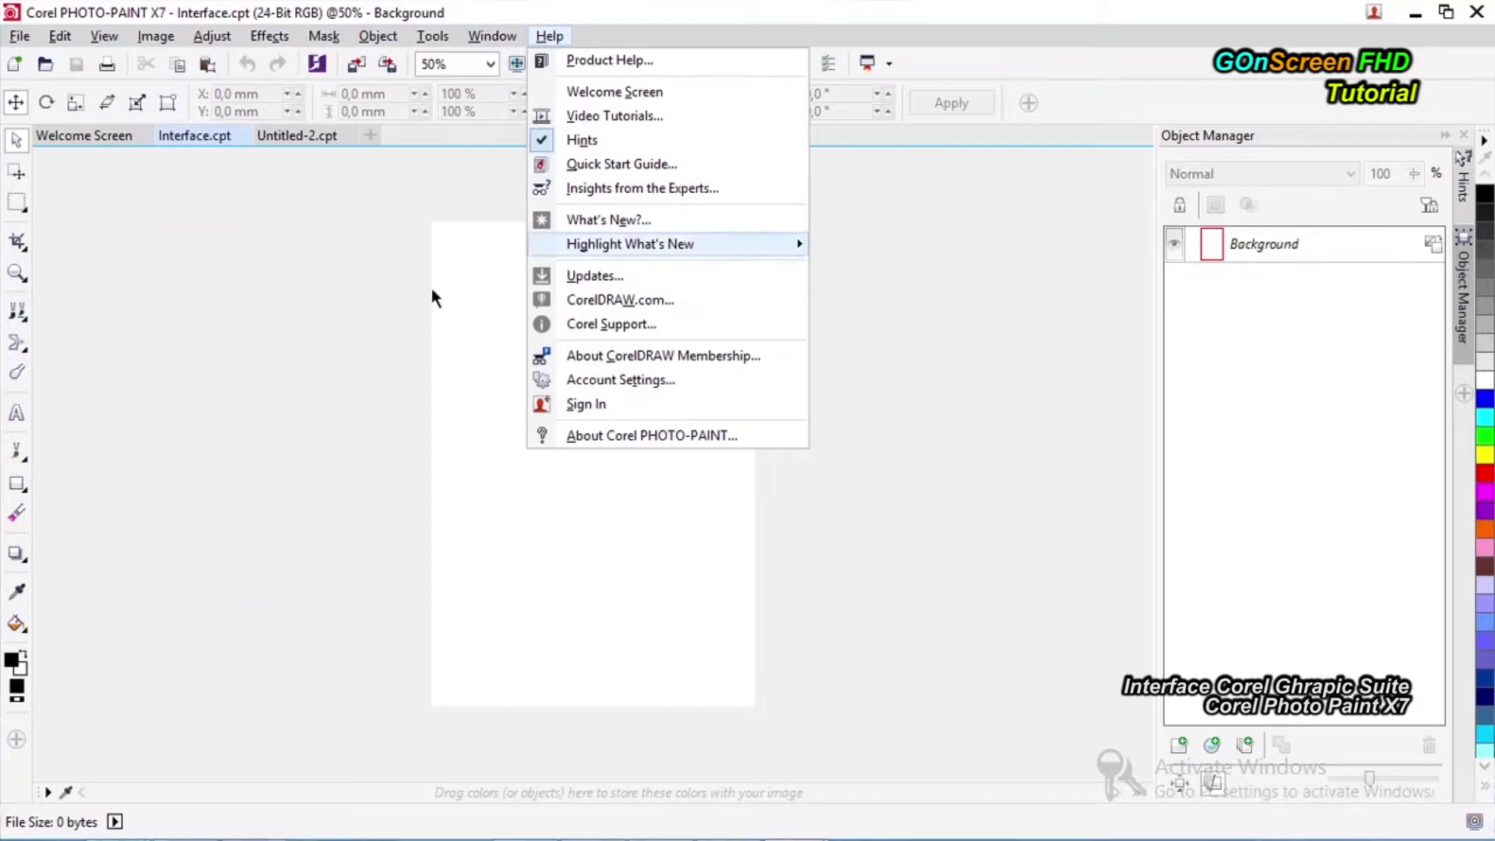
{"action": "left_click", "coordinate": [403, 302]}
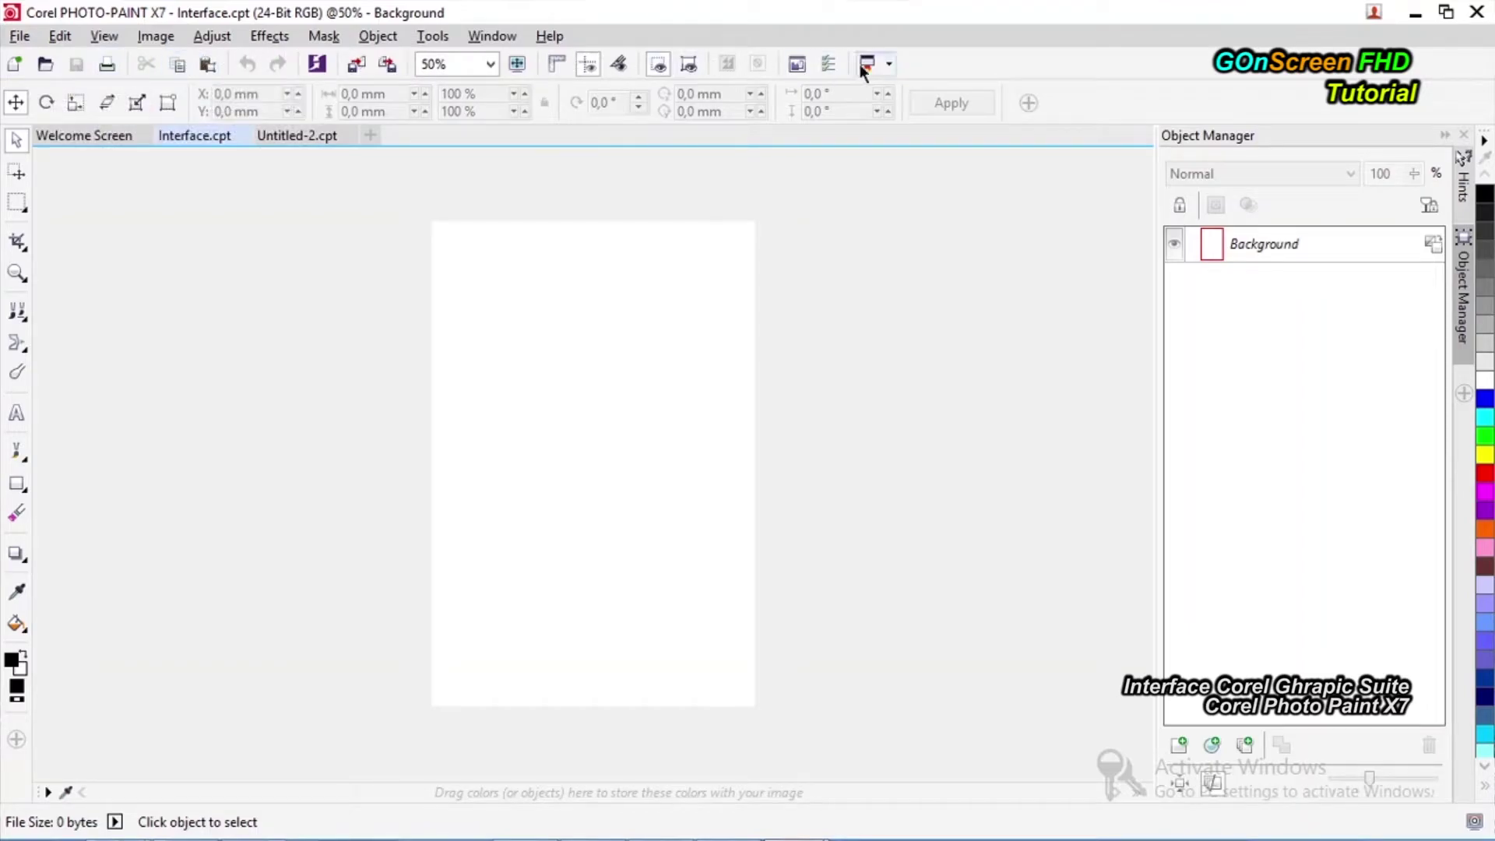
Examine which Corel applications can be started from the application launcher, without starting any.
{"action": "left_click", "coordinate": [886, 67]}
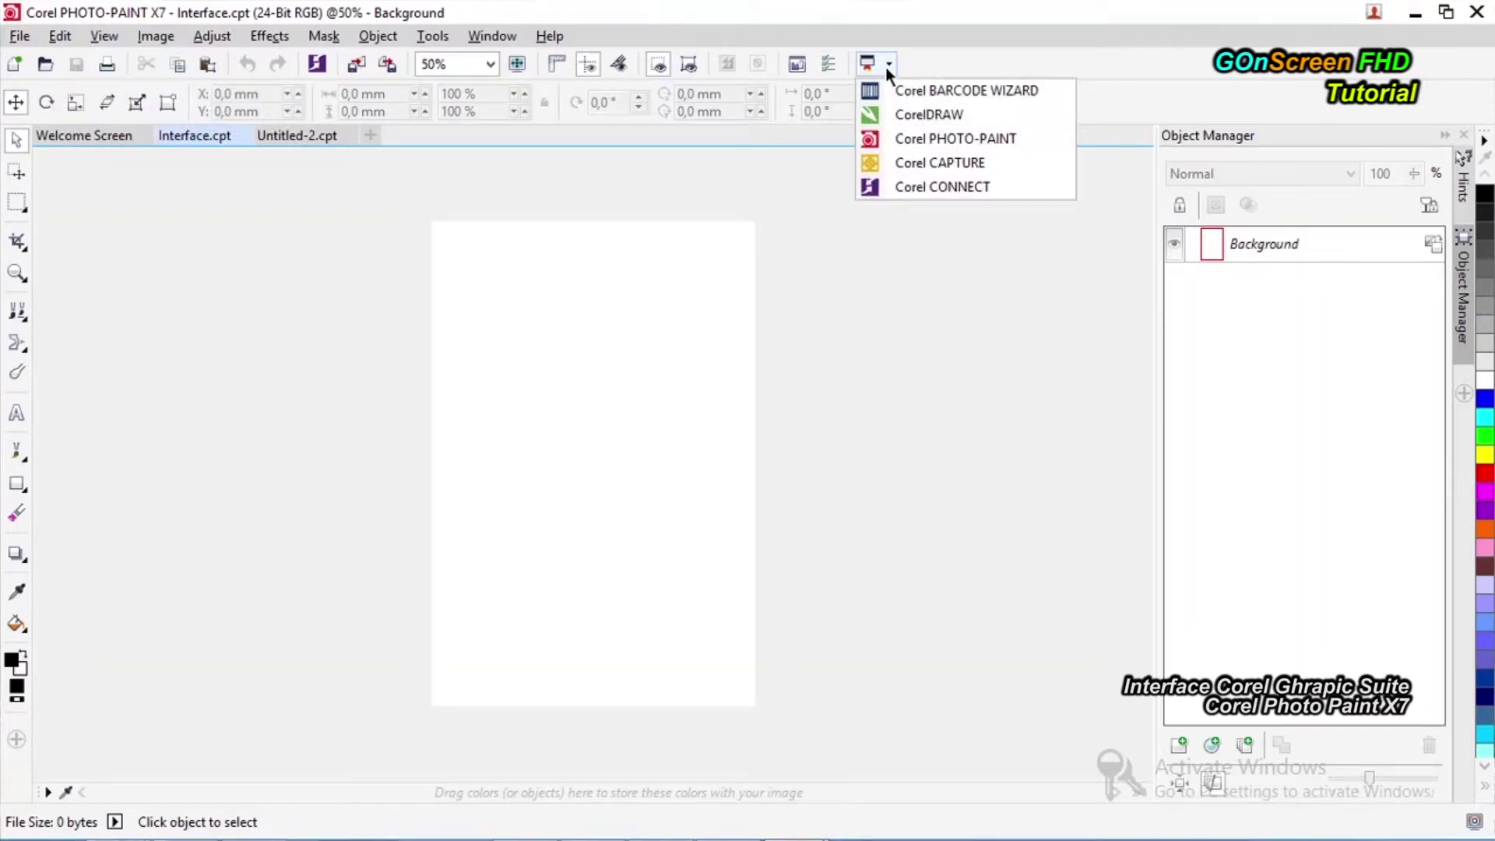
{"action": "left_click", "coordinate": [885, 67]}
{"action": "left_click", "coordinate": [892, 62]}
{"action": "left_click", "coordinate": [980, 54]}
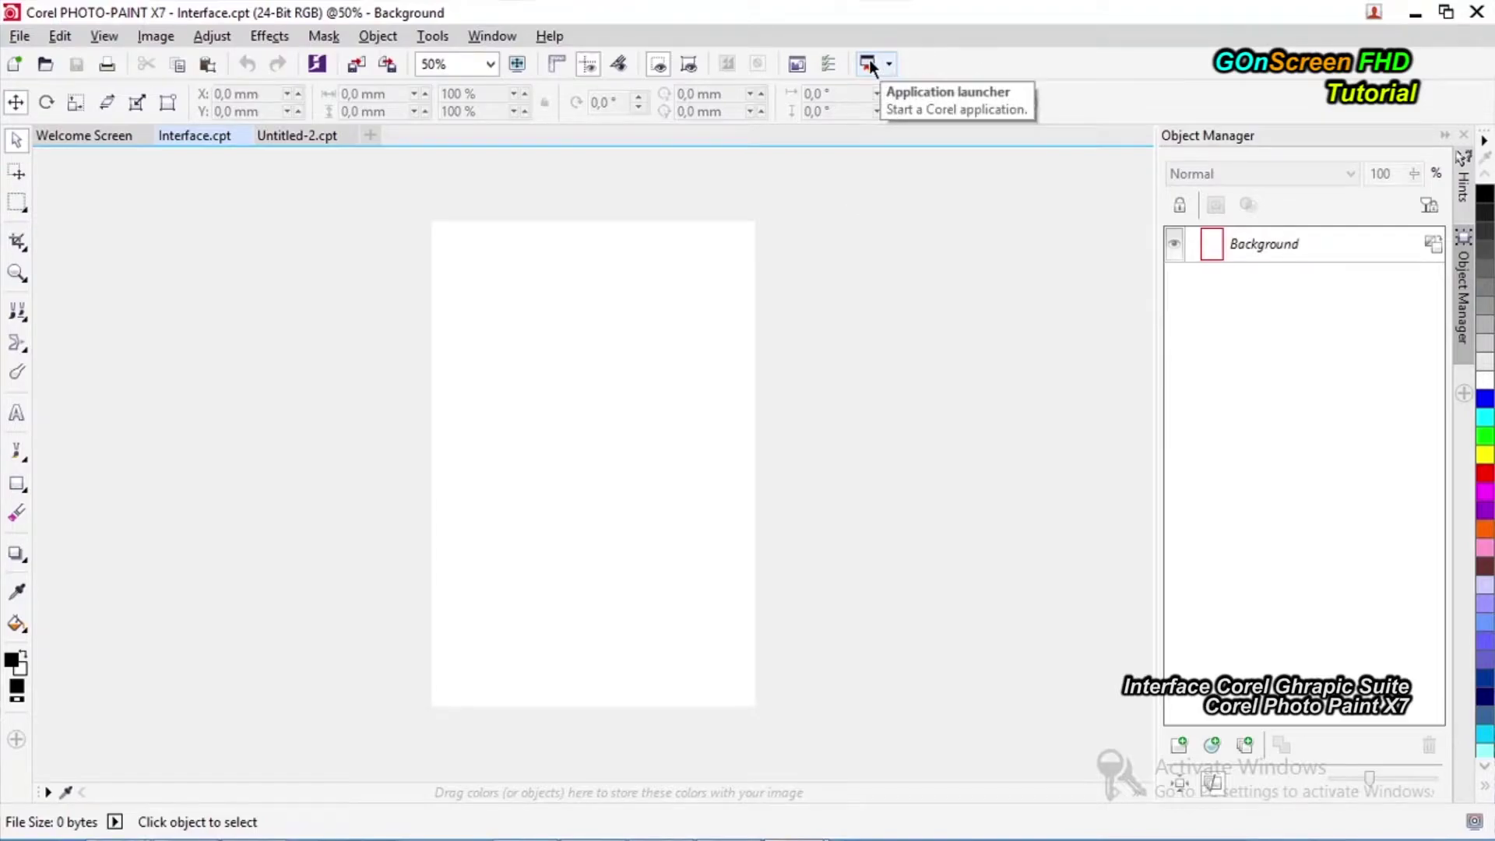
{"action": "left_click", "coordinate": [888, 67]}
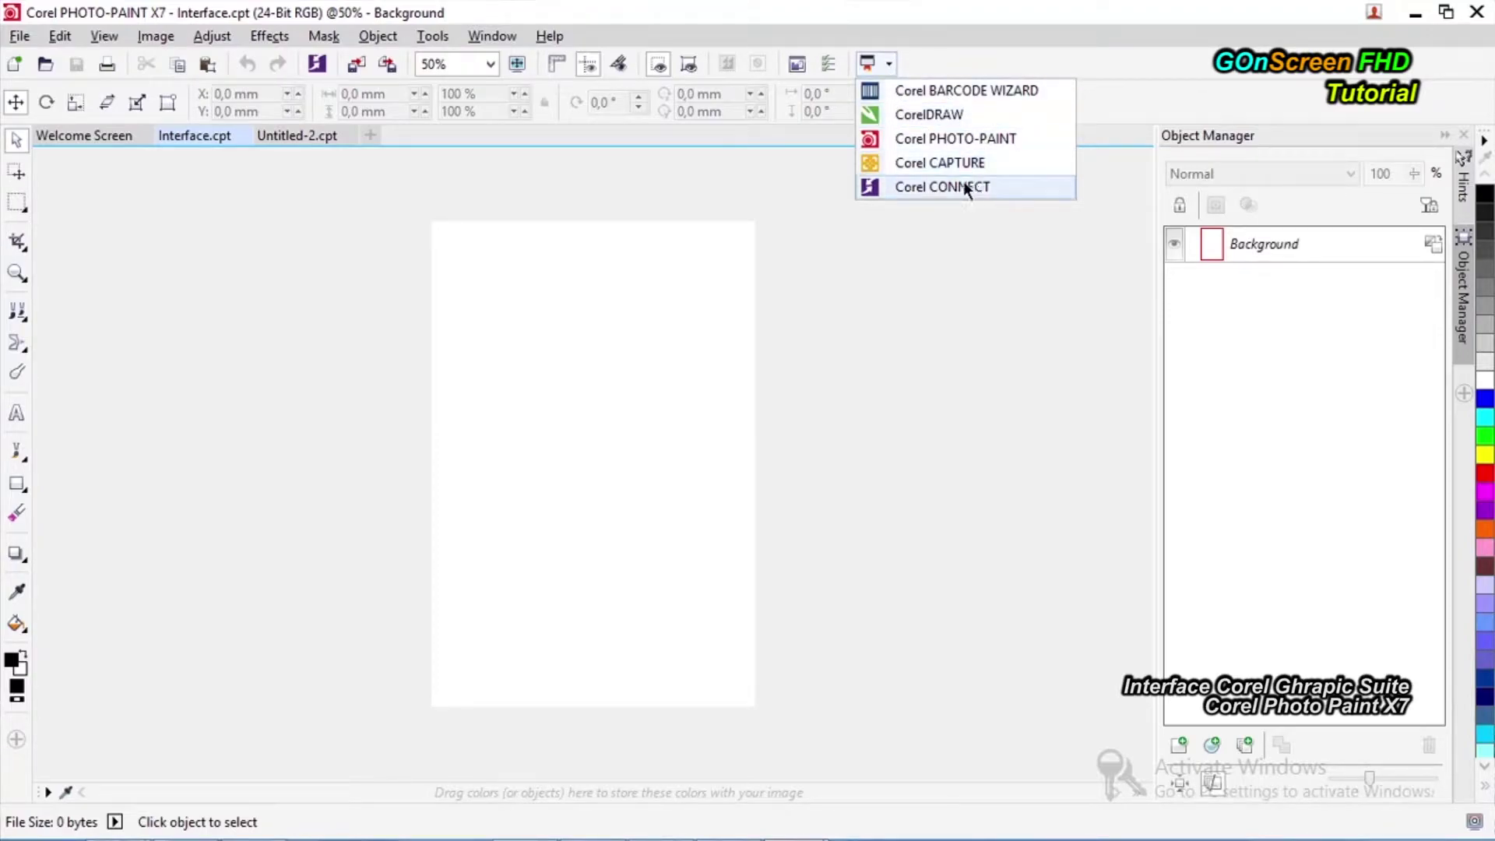
{"action": "left_click", "coordinate": [779, 178]}
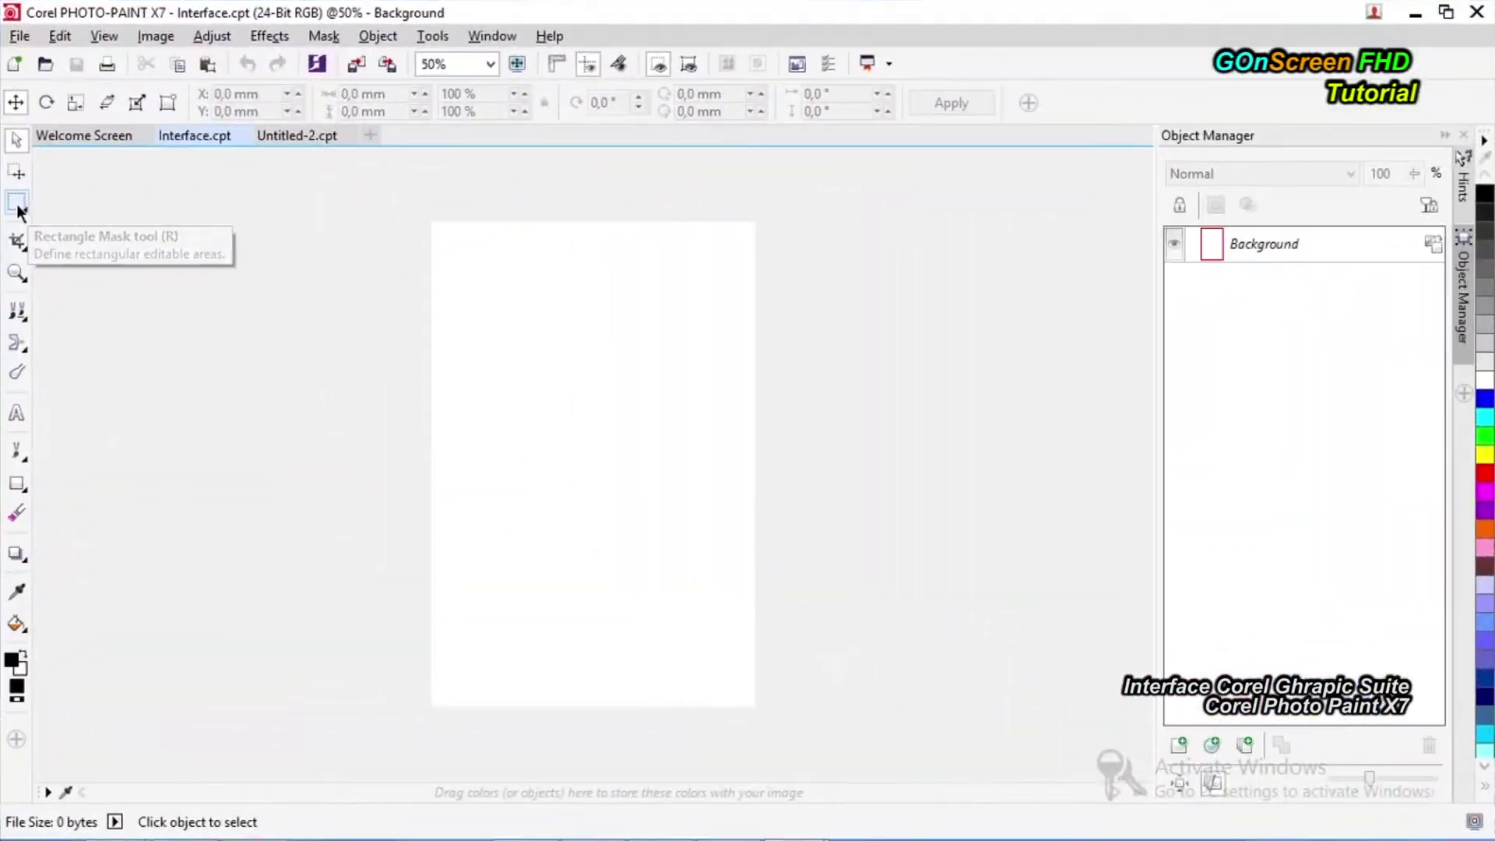
Examine the property settings of the Rectangle Mask, Clone, Smear and Drop Shadow tools, and return to the Pick tool.
{"action": "left_click", "coordinate": [92, 279]}
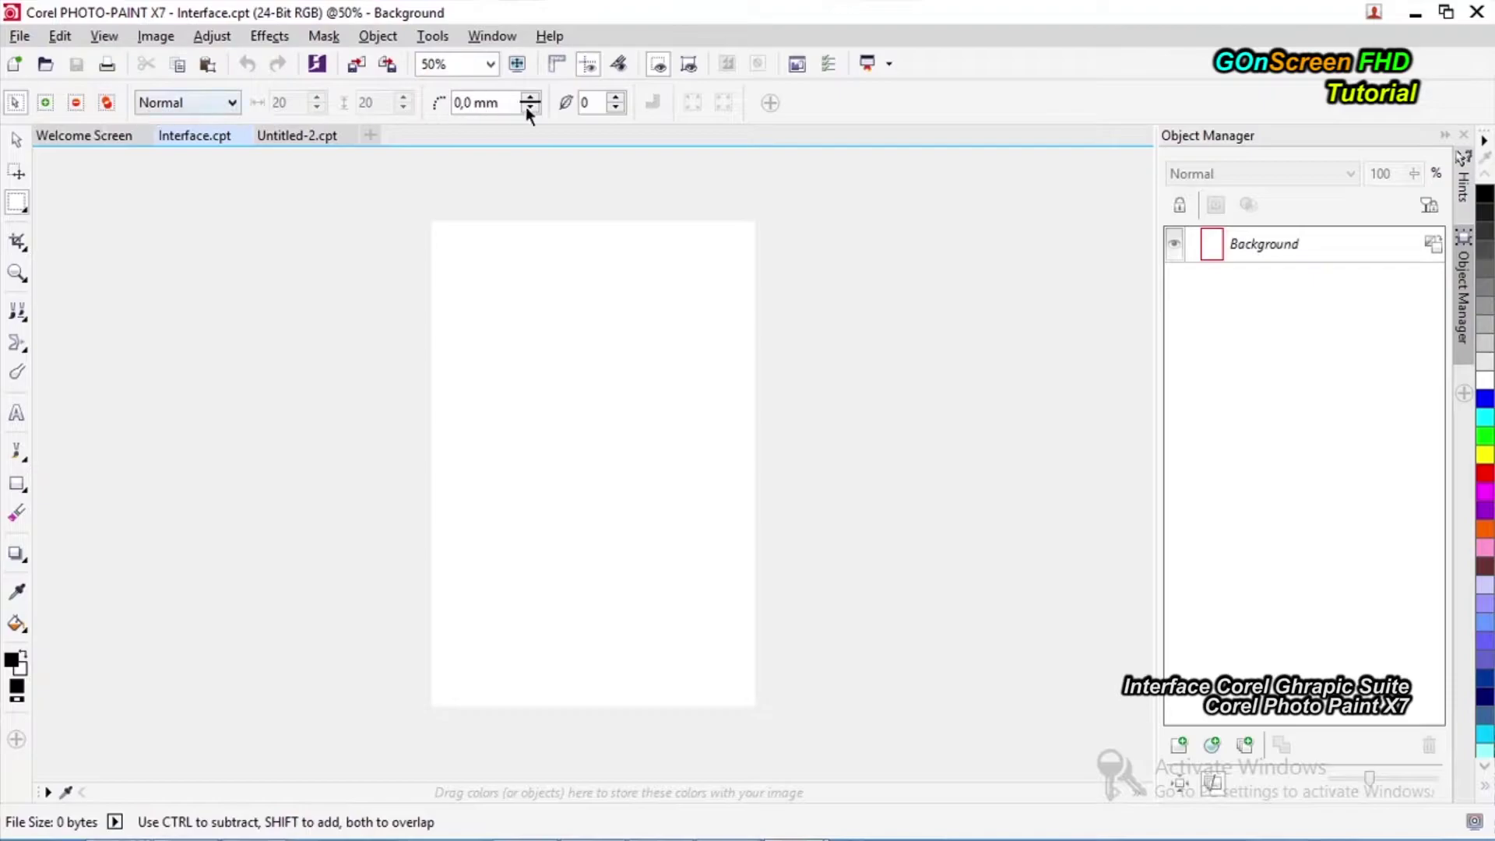
{"action": "left_click", "coordinate": [25, 317]}
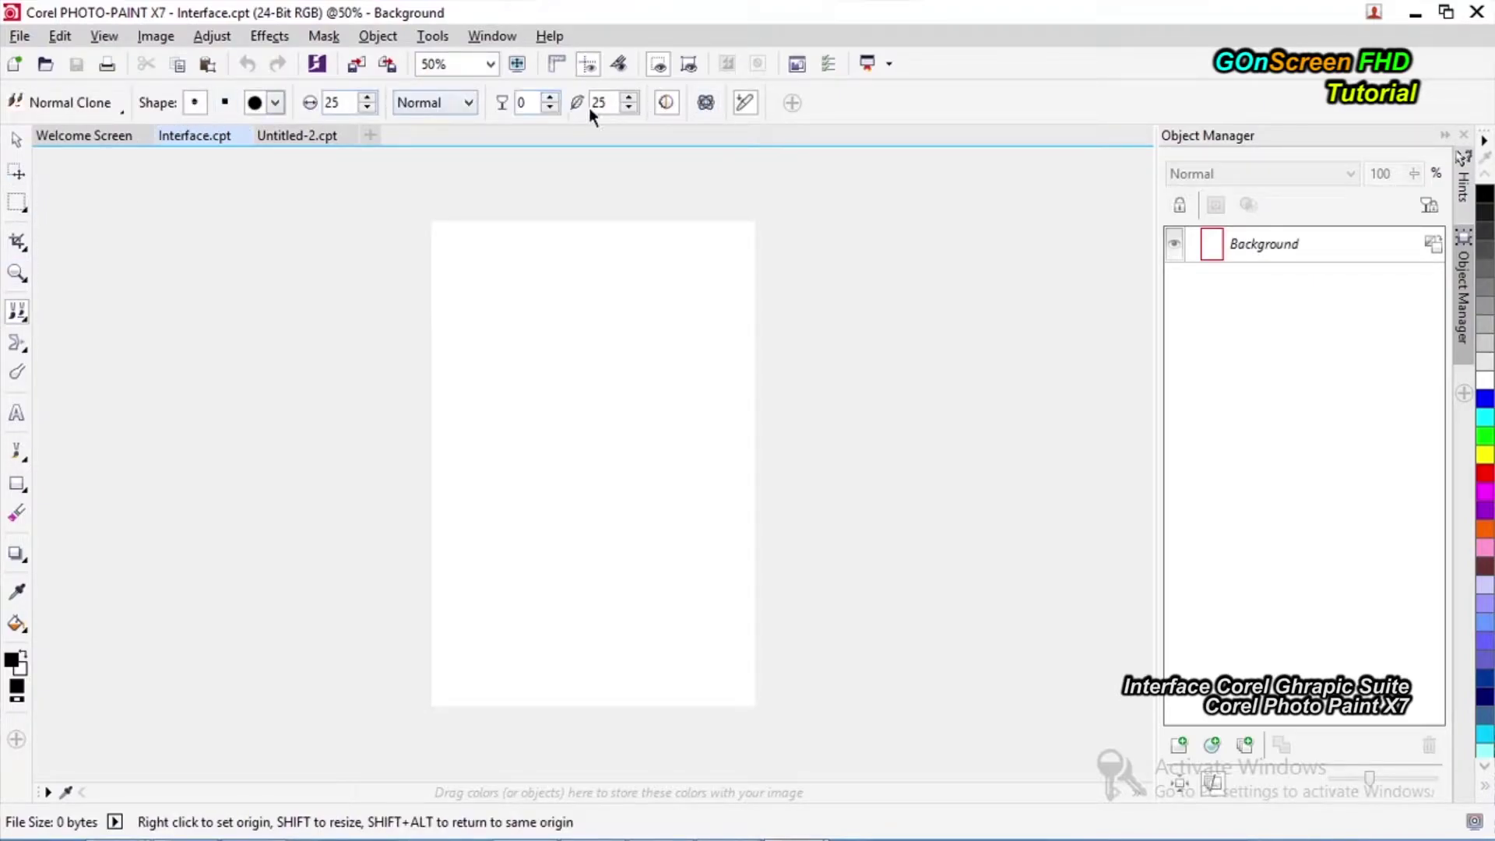
{"action": "left_click", "coordinate": [19, 373]}
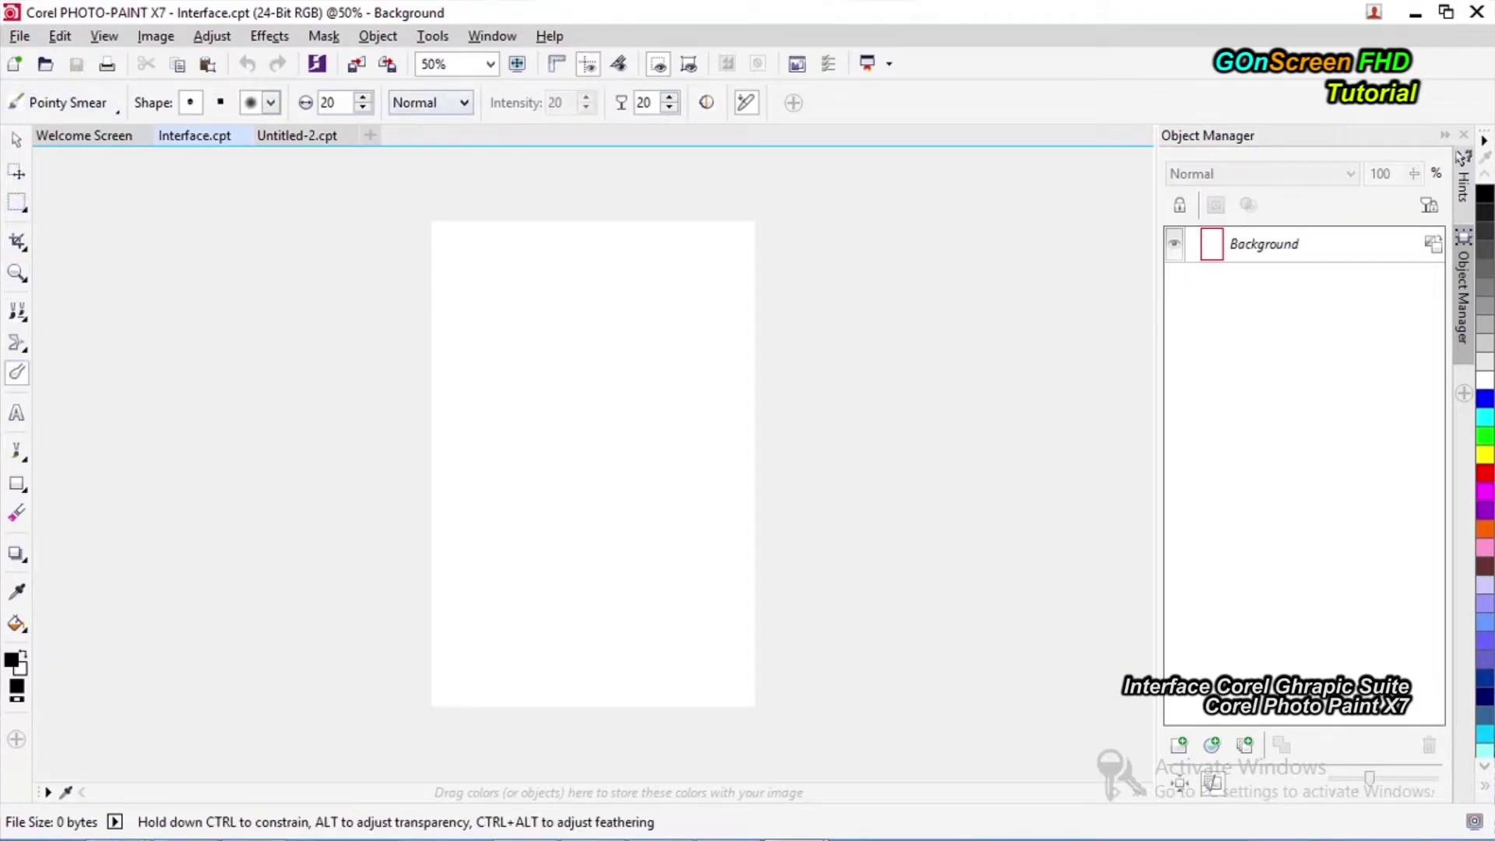
{"action": "left_click", "coordinate": [27, 551]}
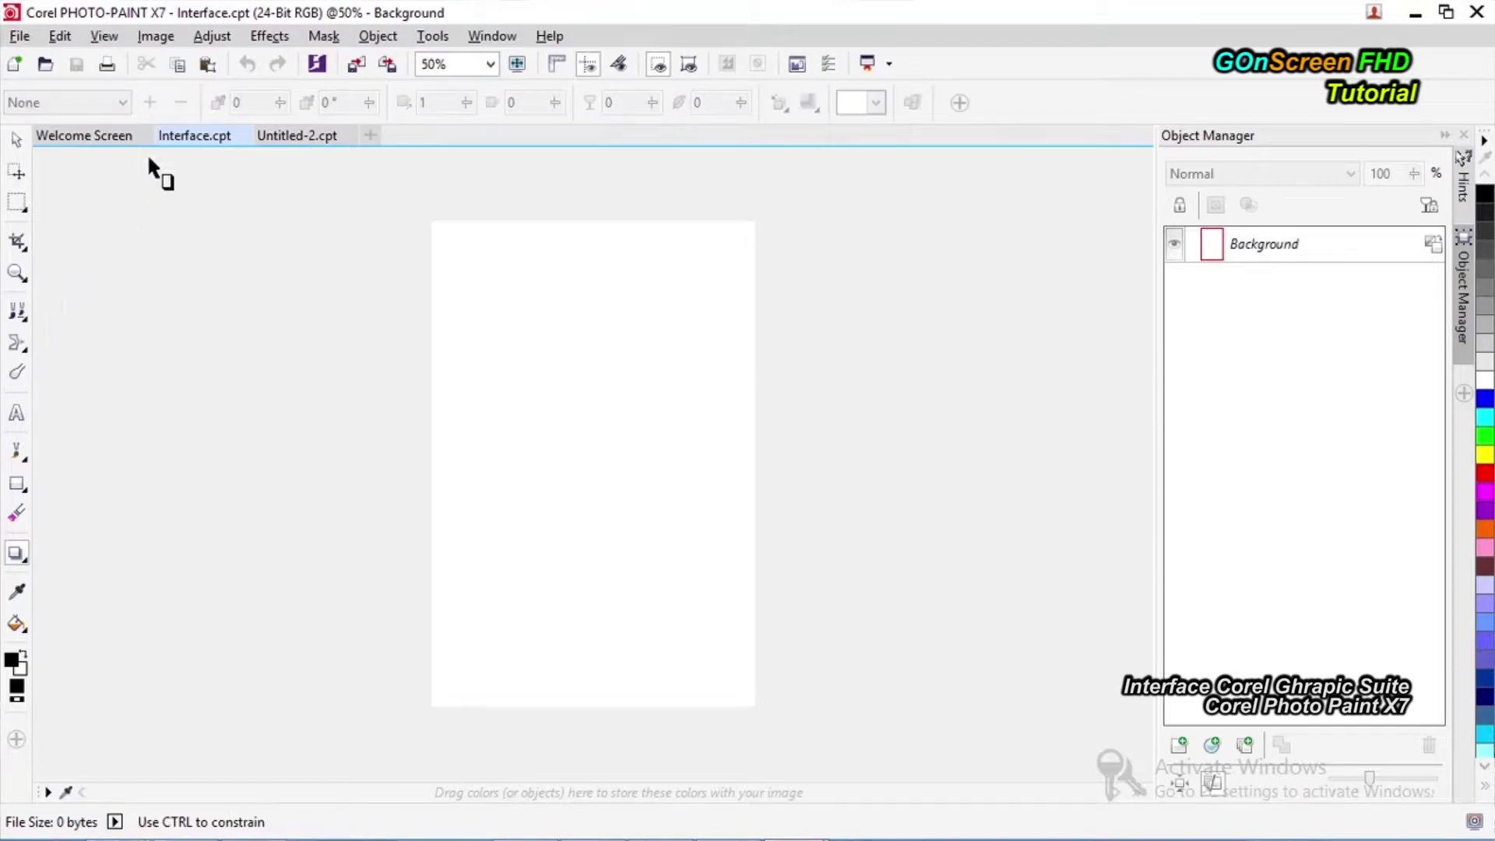
{"action": "left_click", "coordinate": [18, 204]}
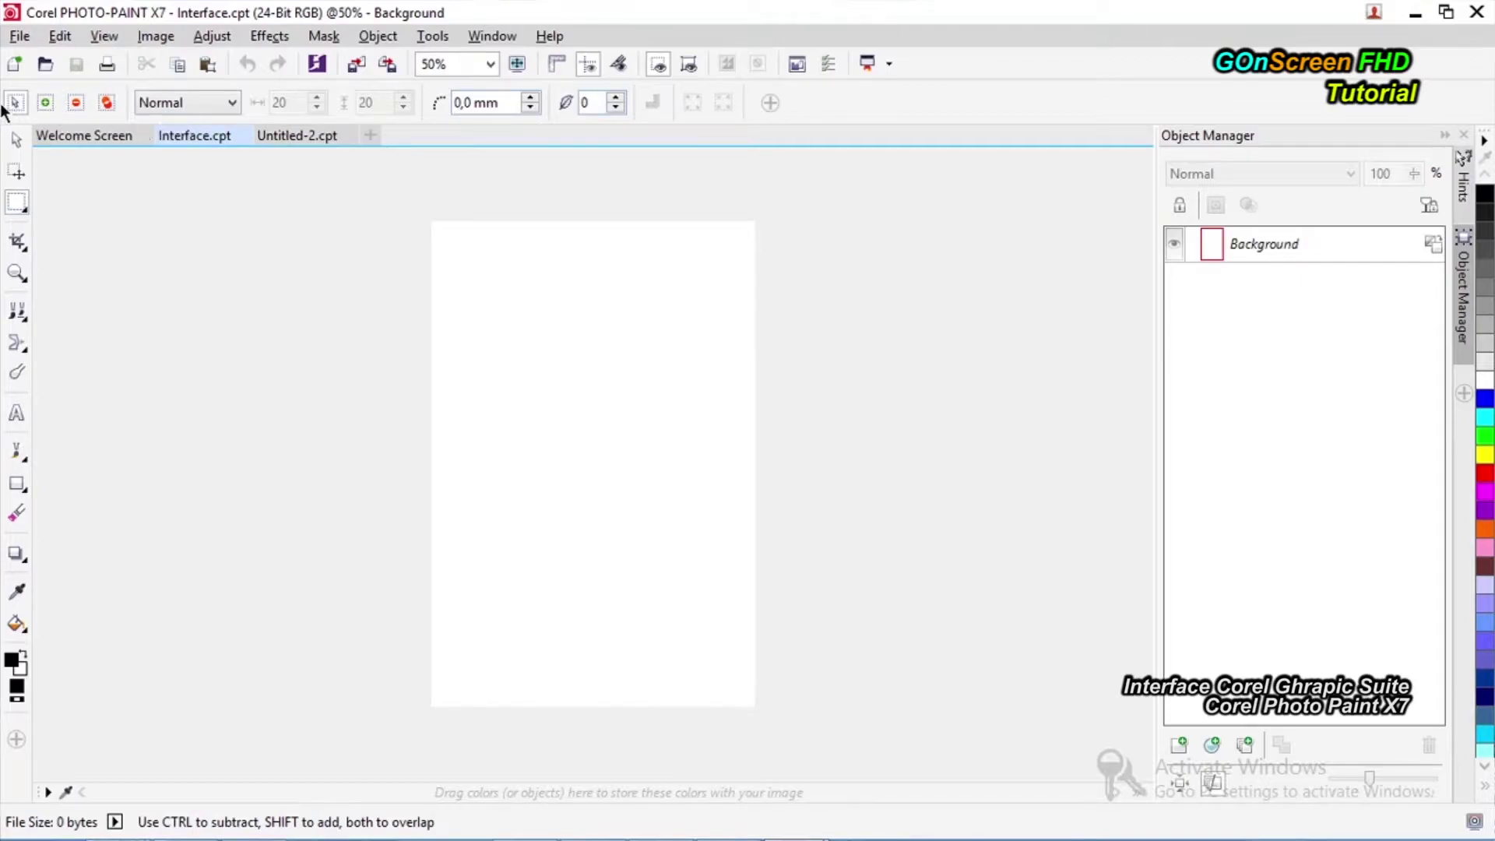
{"action": "left_click", "coordinate": [15, 144]}
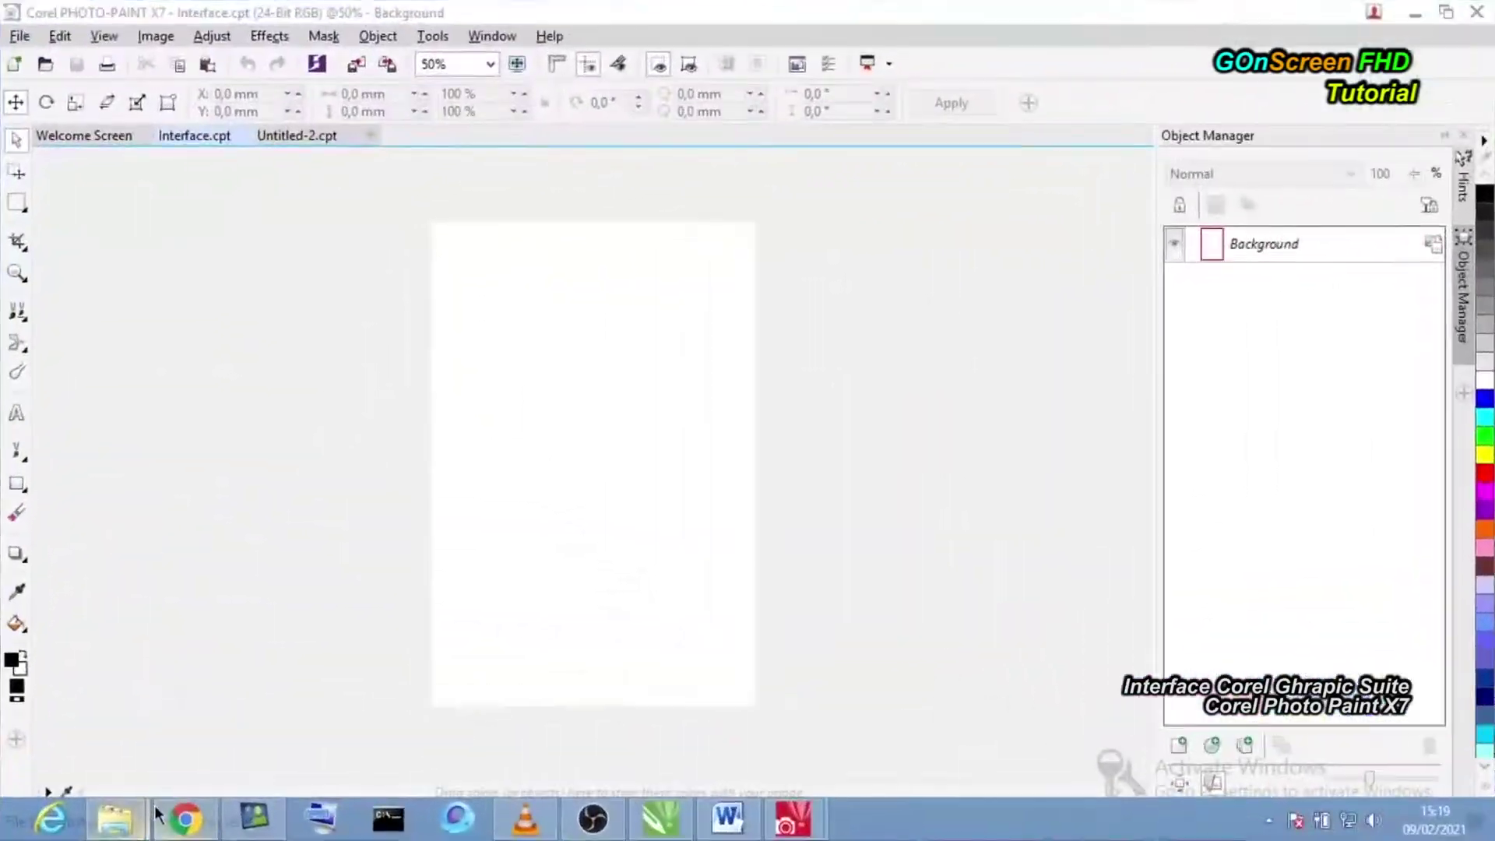
{"action": "mouse_move", "coordinate": [133, 540]}
{"action": "left_click", "coordinate": [320, 732]}
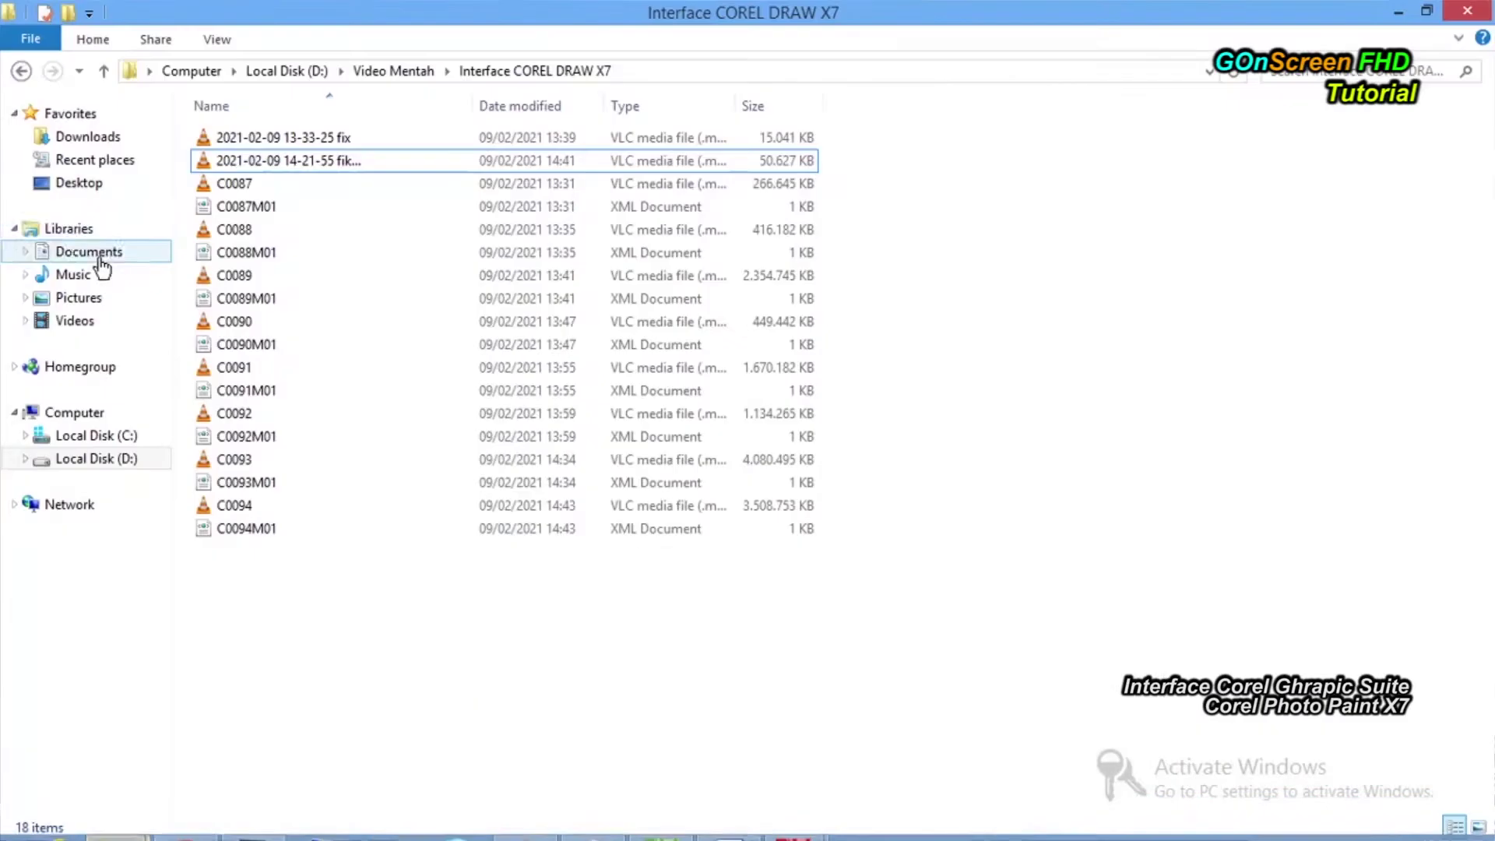
{"action": "left_click", "coordinate": [78, 299]}
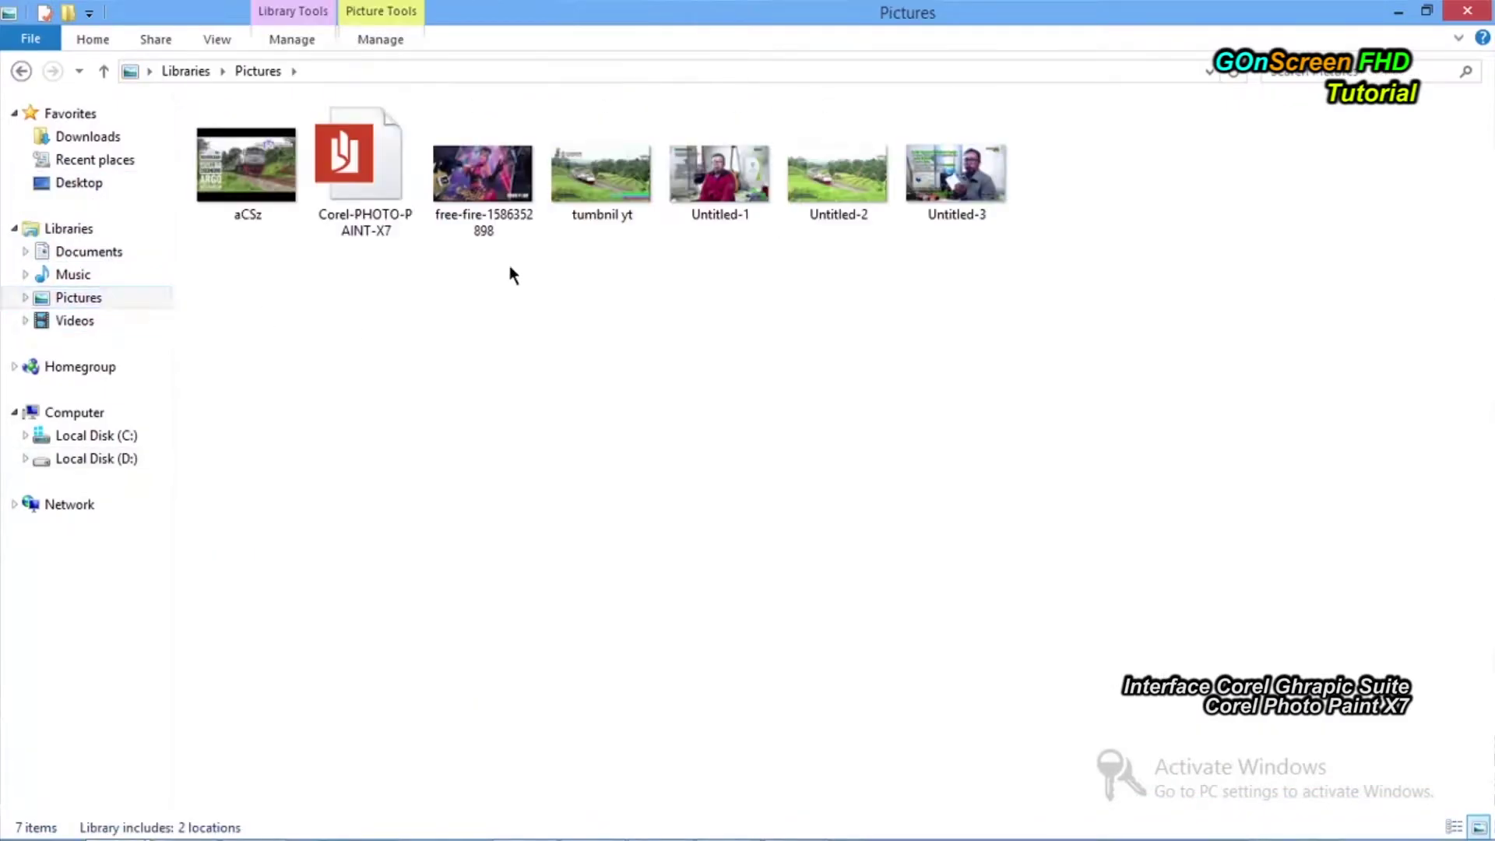
{"action": "mouse_move", "coordinate": [510, 234]}
{"action": "left_mouse_down"}
{"action": "mouse_move", "coordinate": [527, 823]}
{"action": "mouse_move", "coordinate": [816, 831]}
{"action": "mouse_move", "coordinate": [1370, 30]}
{"action": "left_mouse_up"}
{"action": "left_click", "coordinate": [1398, 12]}
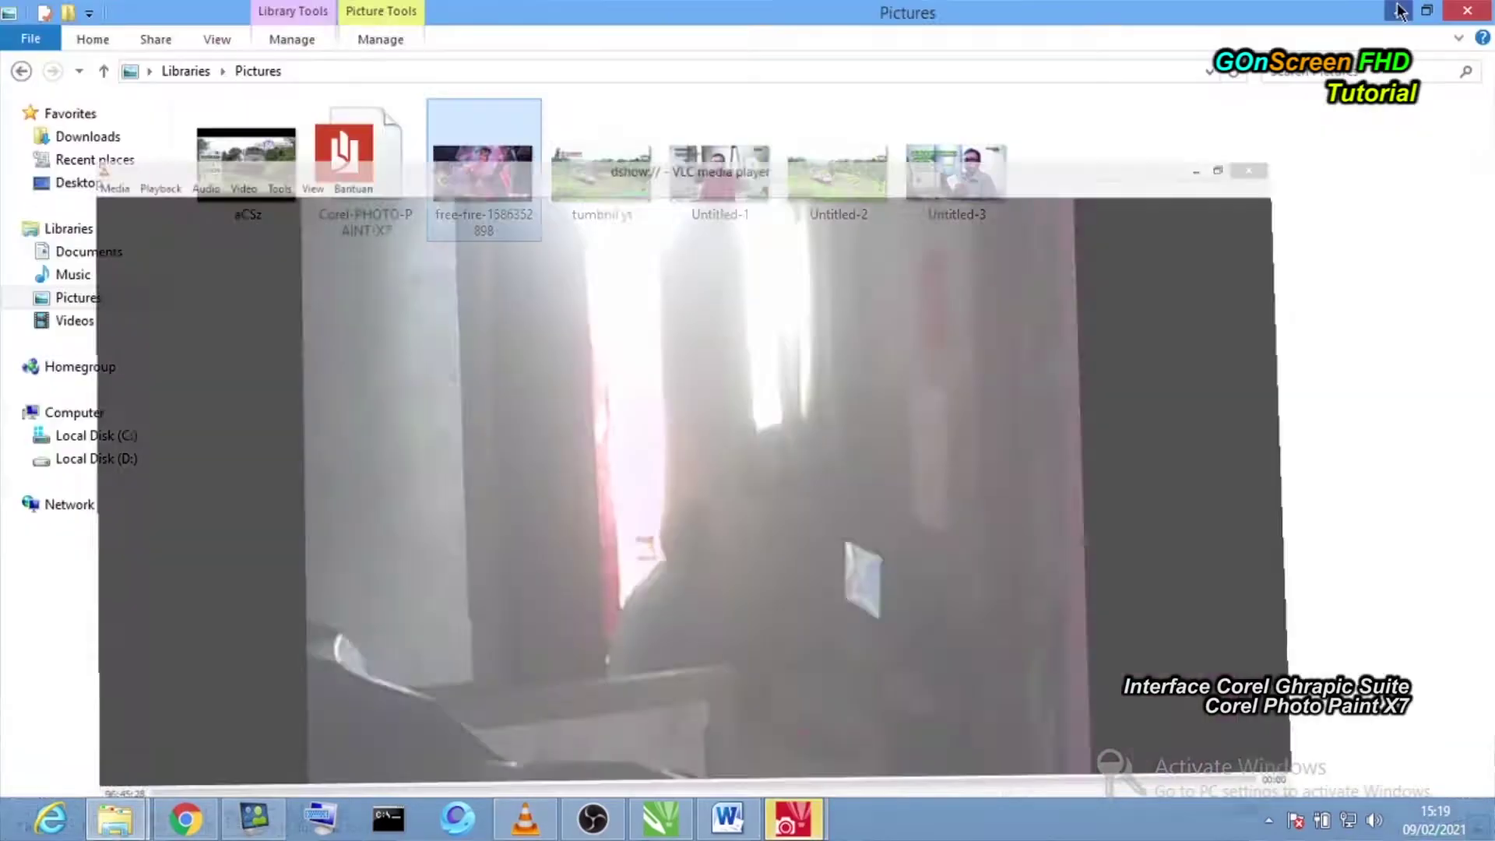
{"action": "mouse_move", "coordinate": [483, 175]}
{"action": "left_mouse_down"}
{"action": "mouse_move", "coordinate": [791, 481]}
{"action": "mouse_move", "coordinate": [802, 831]}
{"action": "mouse_move", "coordinate": [671, 553]}
{"action": "left_mouse_up"}
{"action": "left_click_drag", "start_coordinate": [629, 485], "coordinate": [634, 484]}
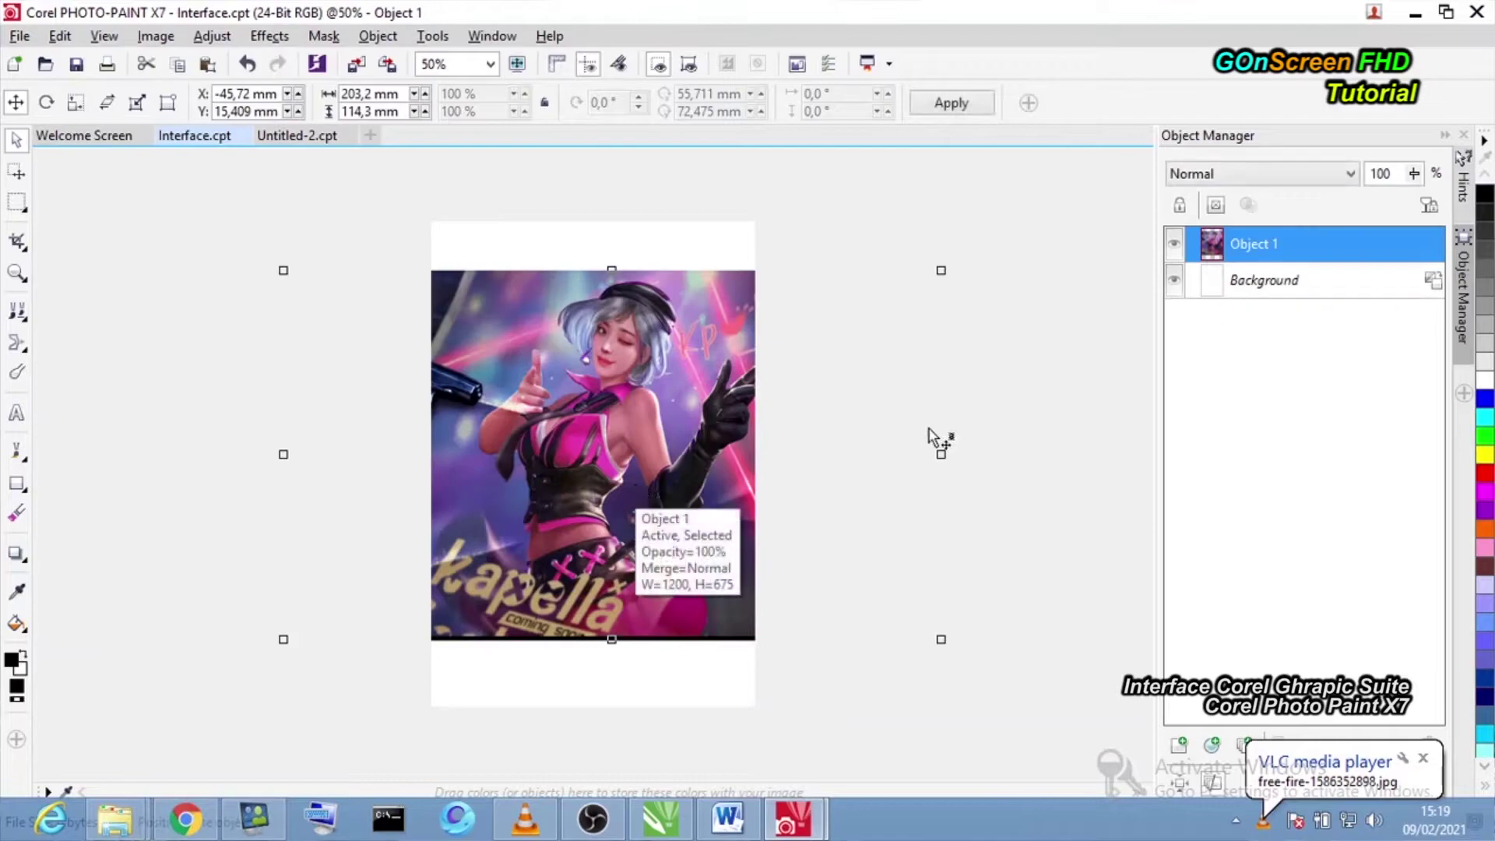
{"action": "left_click", "coordinate": [737, 299]}
{"action": "left_click_drag", "start_coordinate": [737, 299], "coordinate": [667, 377]}
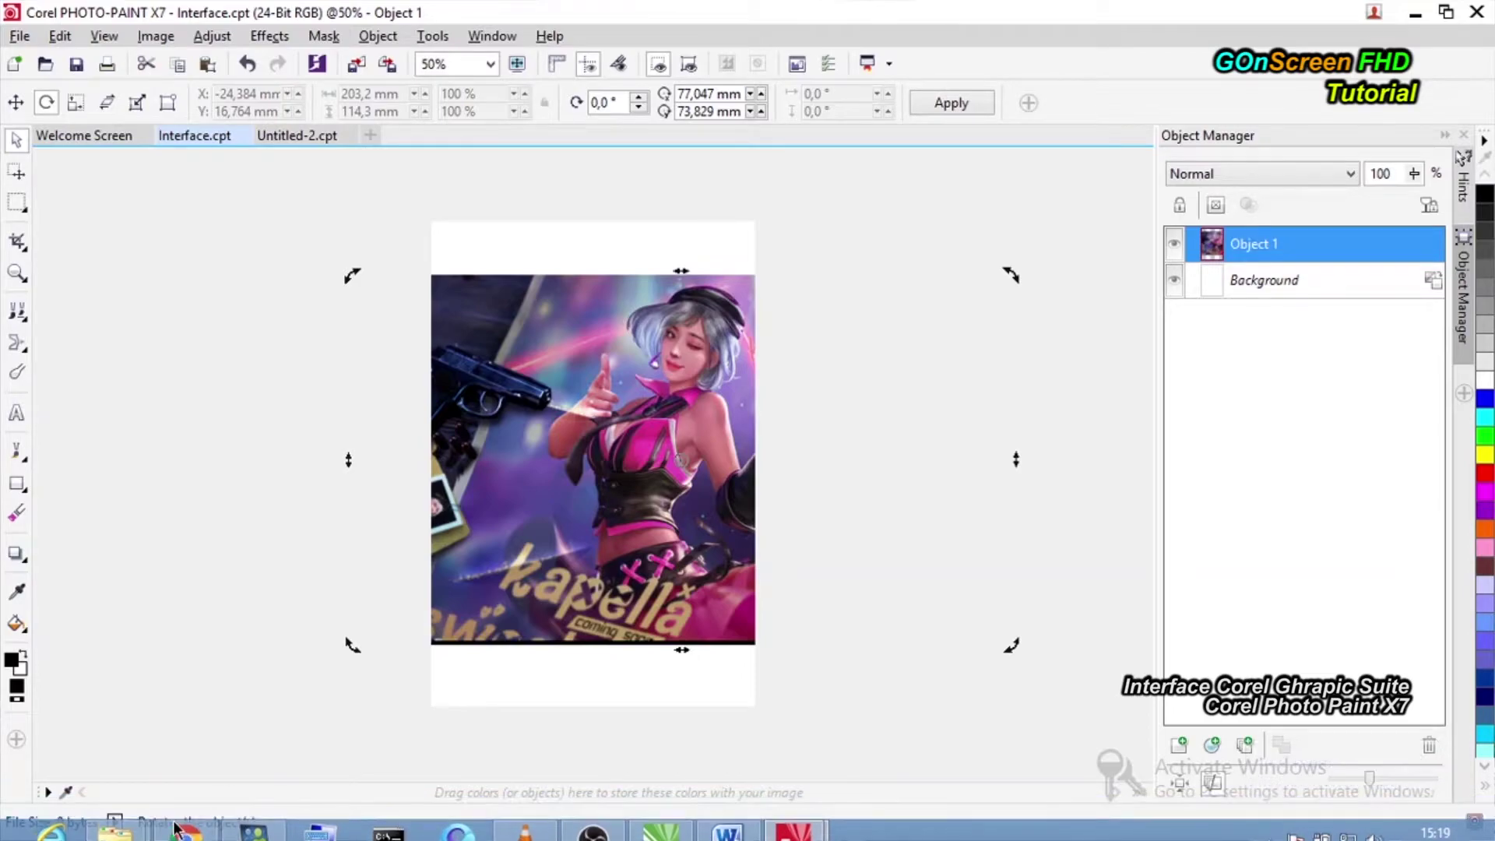
Place the train picture tumbnil yt from the Pictures library into Interface.cpt and scale it to about 274 by 154 mm.
{"action": "left_click", "coordinate": [115, 818]}
{"action": "left_click", "coordinate": [354, 700]}
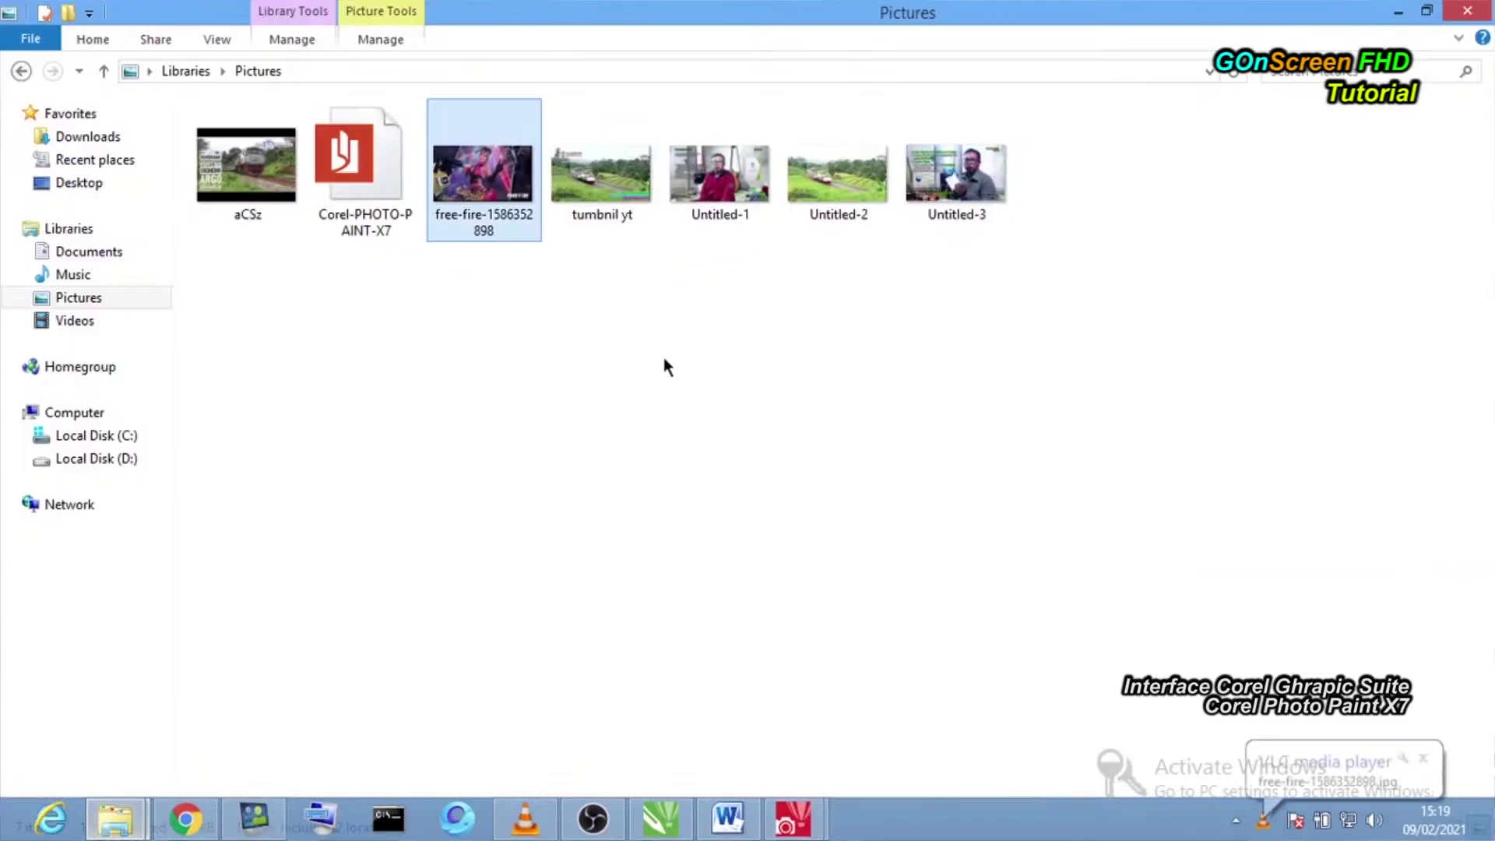
{"action": "mouse_move", "coordinate": [592, 187]}
{"action": "left_mouse_down"}
{"action": "mouse_move", "coordinate": [961, 704]}
{"action": "mouse_move", "coordinate": [818, 802]}
{"action": "mouse_move", "coordinate": [667, 499]}
{"action": "left_mouse_up"}
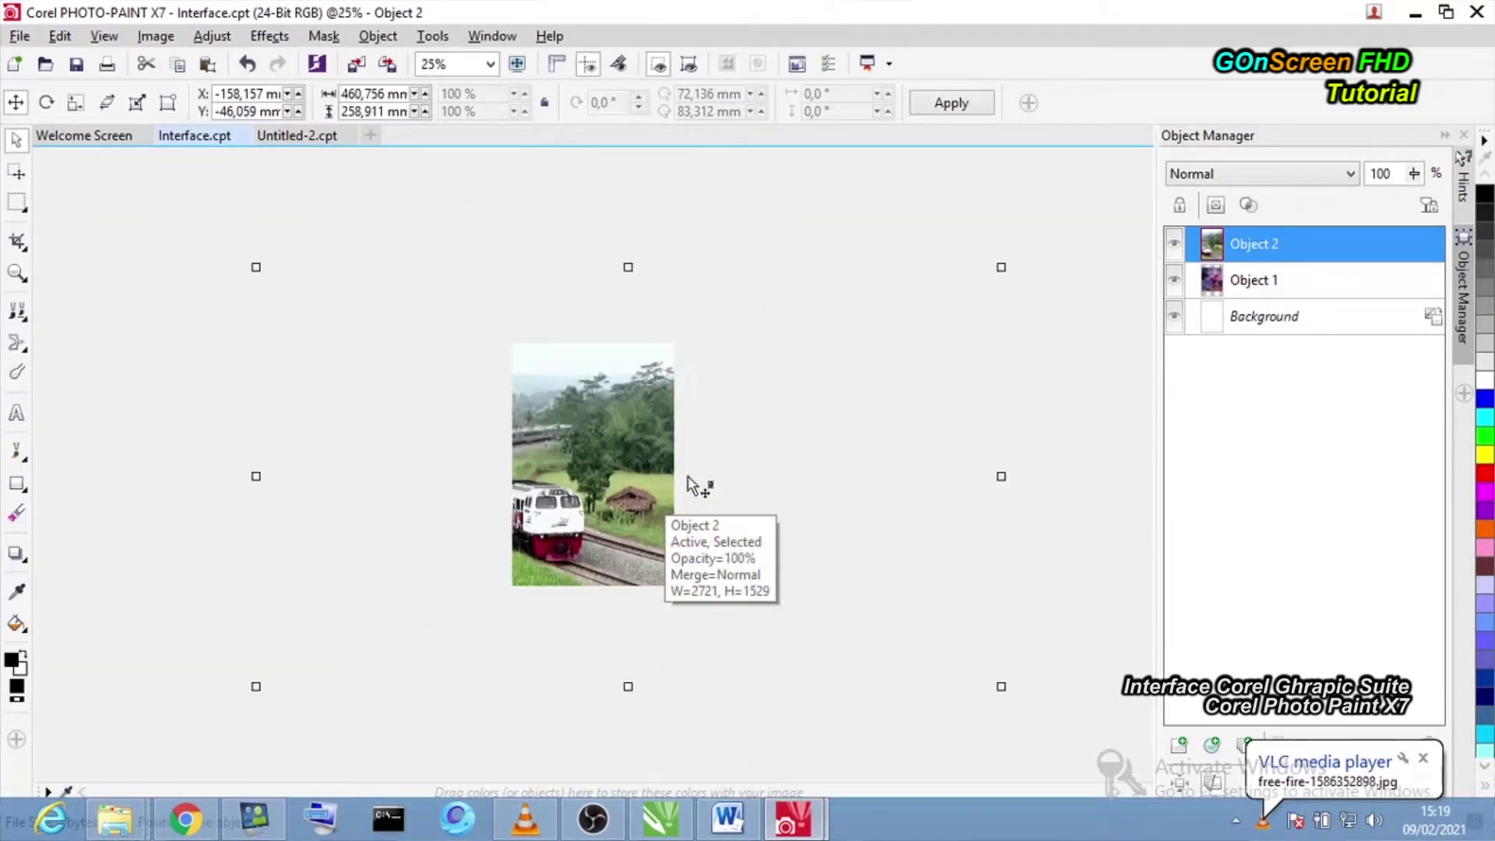
{"action": "left_click_drag", "start_coordinate": [256, 268], "coordinate": [557, 437]}
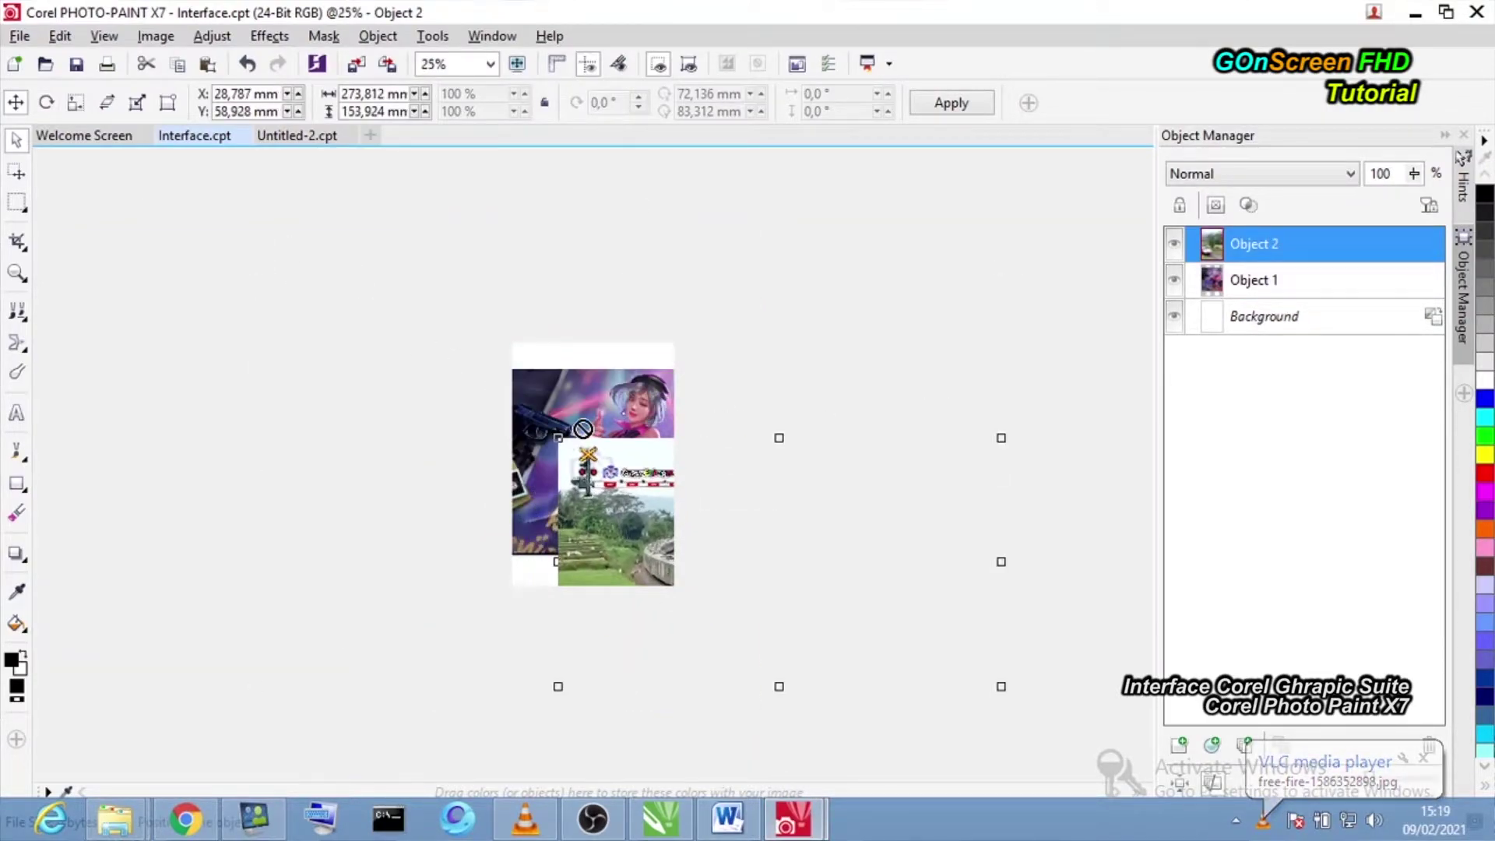
{"action": "right_click", "coordinate": [636, 533]}
{"action": "left_click", "coordinate": [660, 546]}
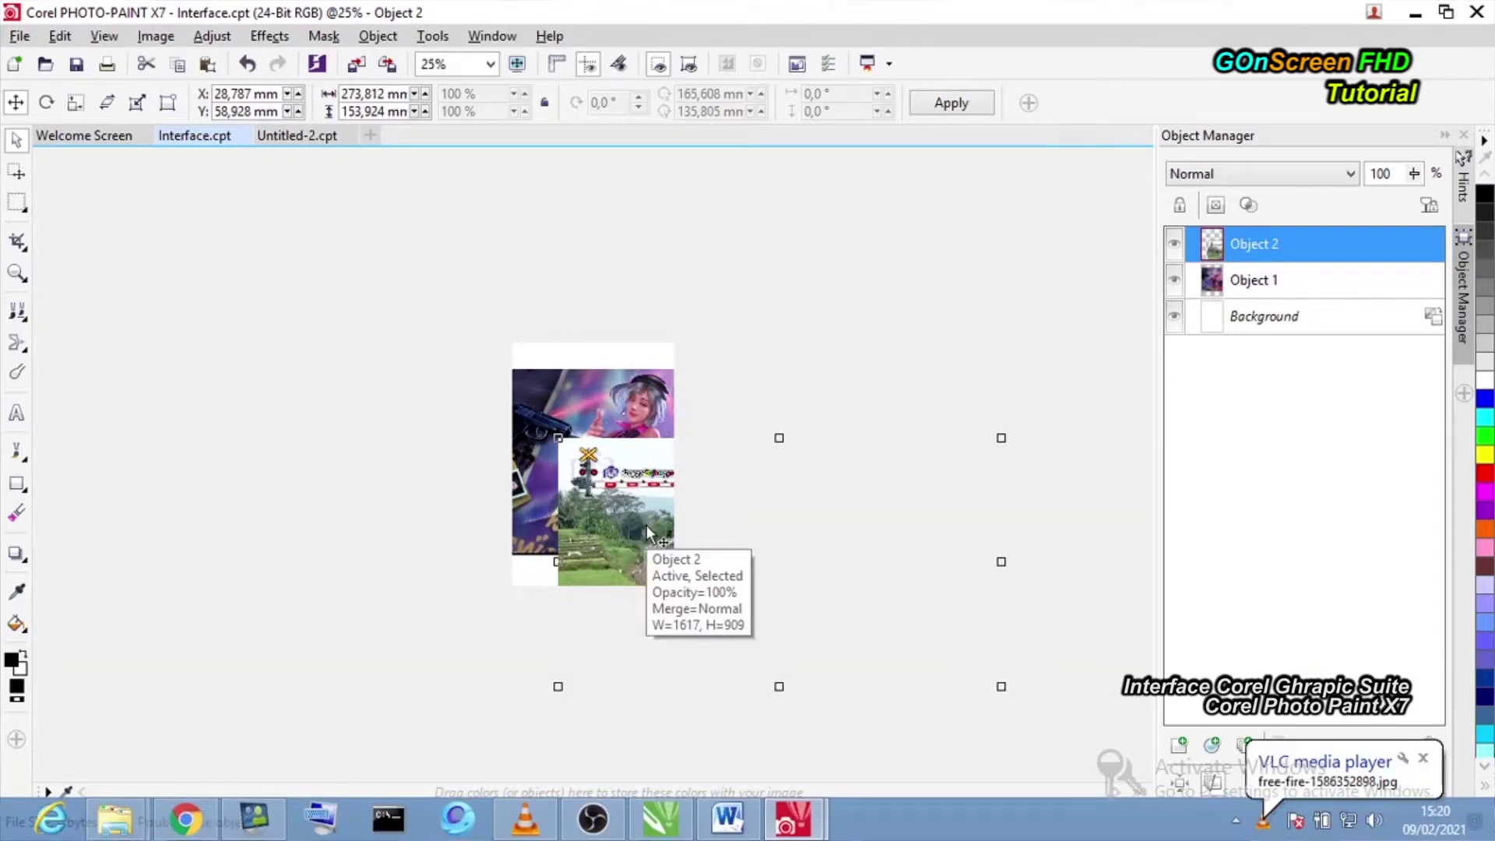
Move the train picture over the page to about X -21 mm, Y 2 mm.
{"action": "left_click_drag", "start_coordinate": [647, 524], "coordinate": [591, 529]}
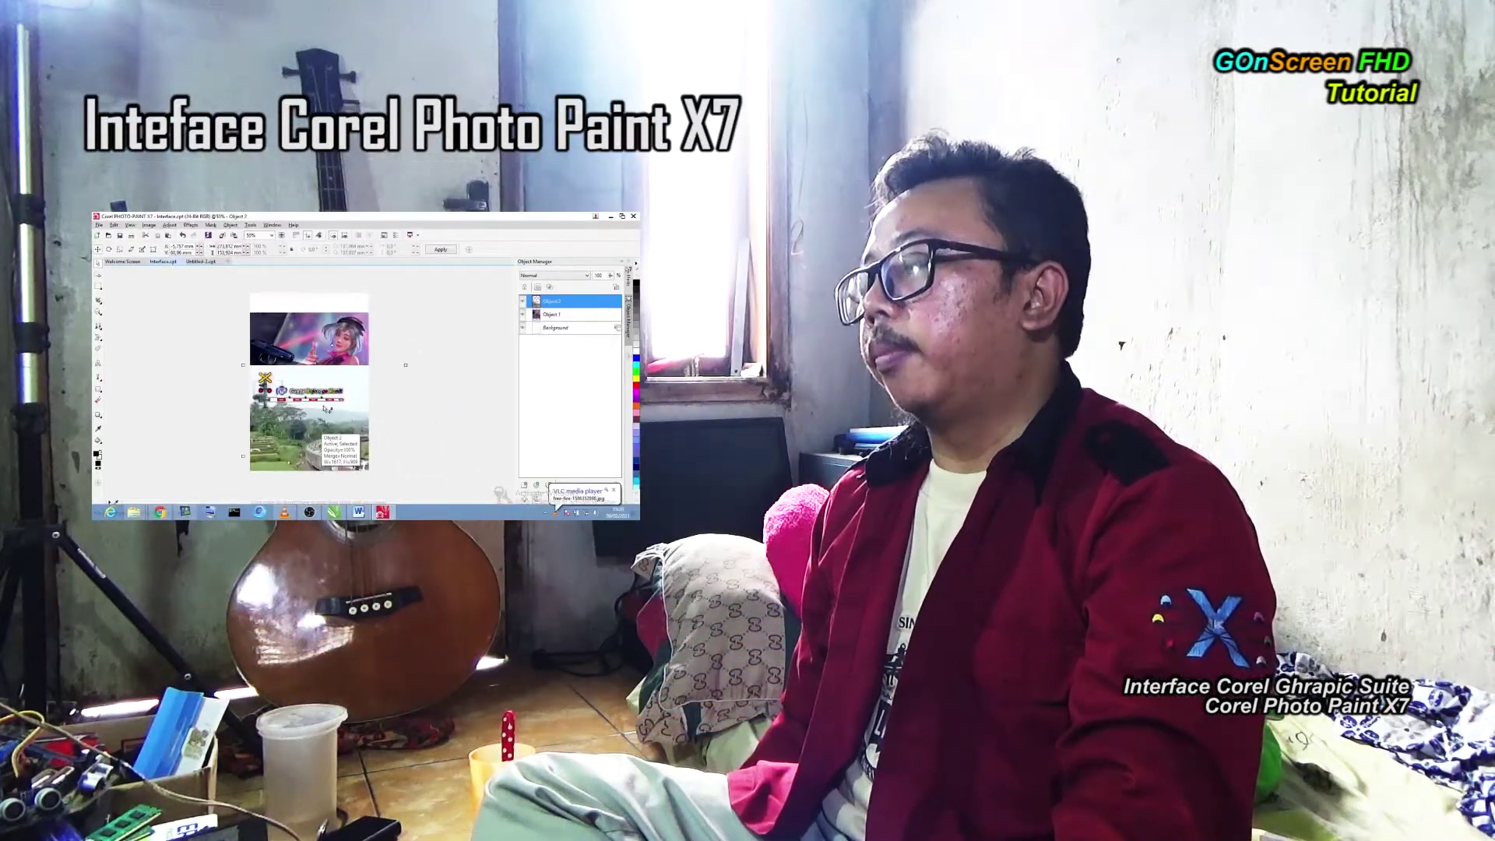
{"action": "scroll", "coordinate": [335, 379], "scroll_direction": "down", "scroll_amount": 1}
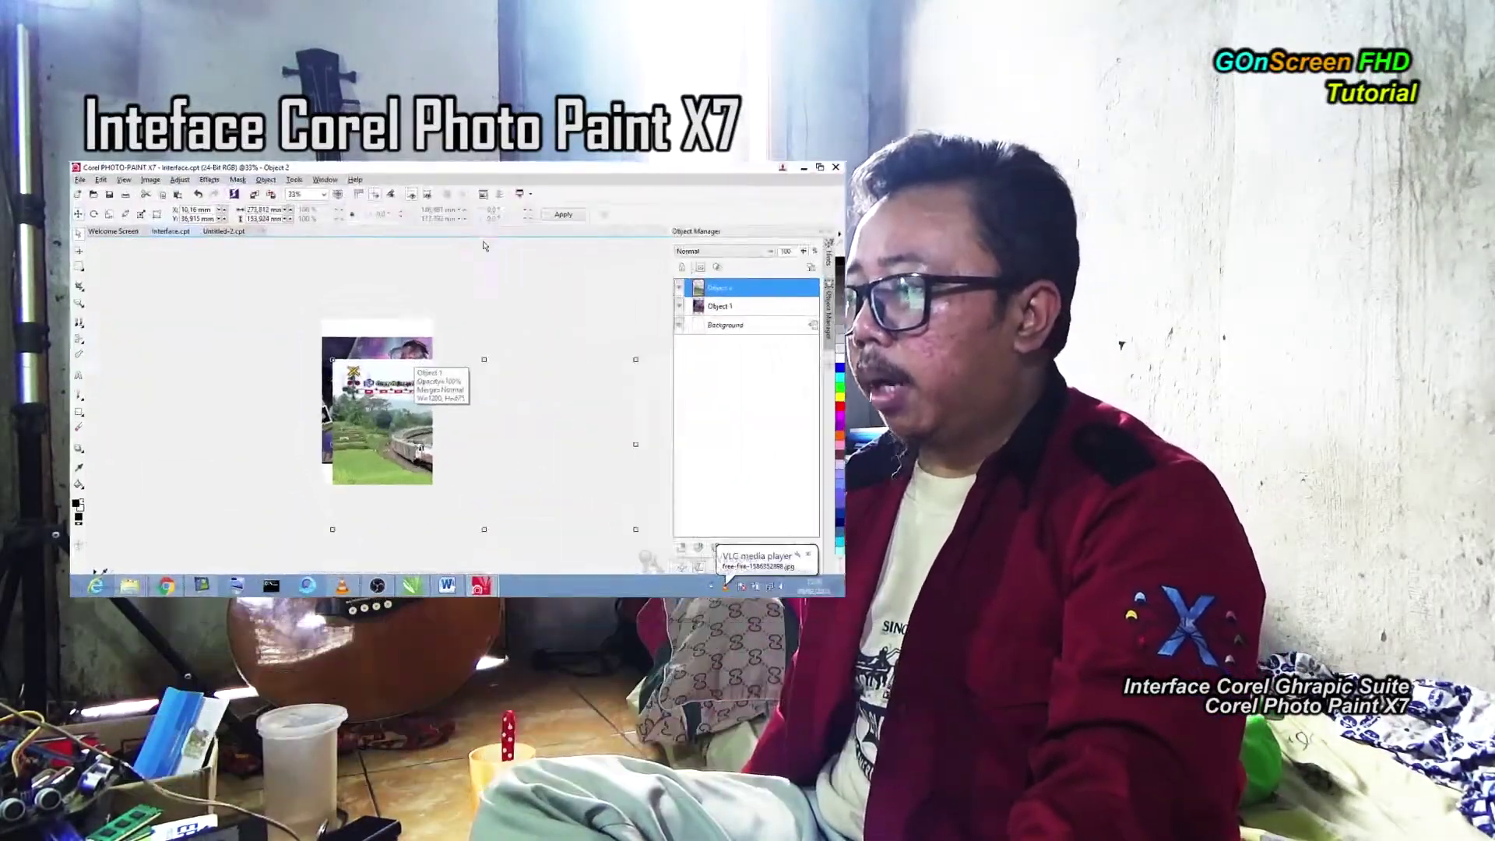
{"action": "left_click", "coordinate": [482, 246]}
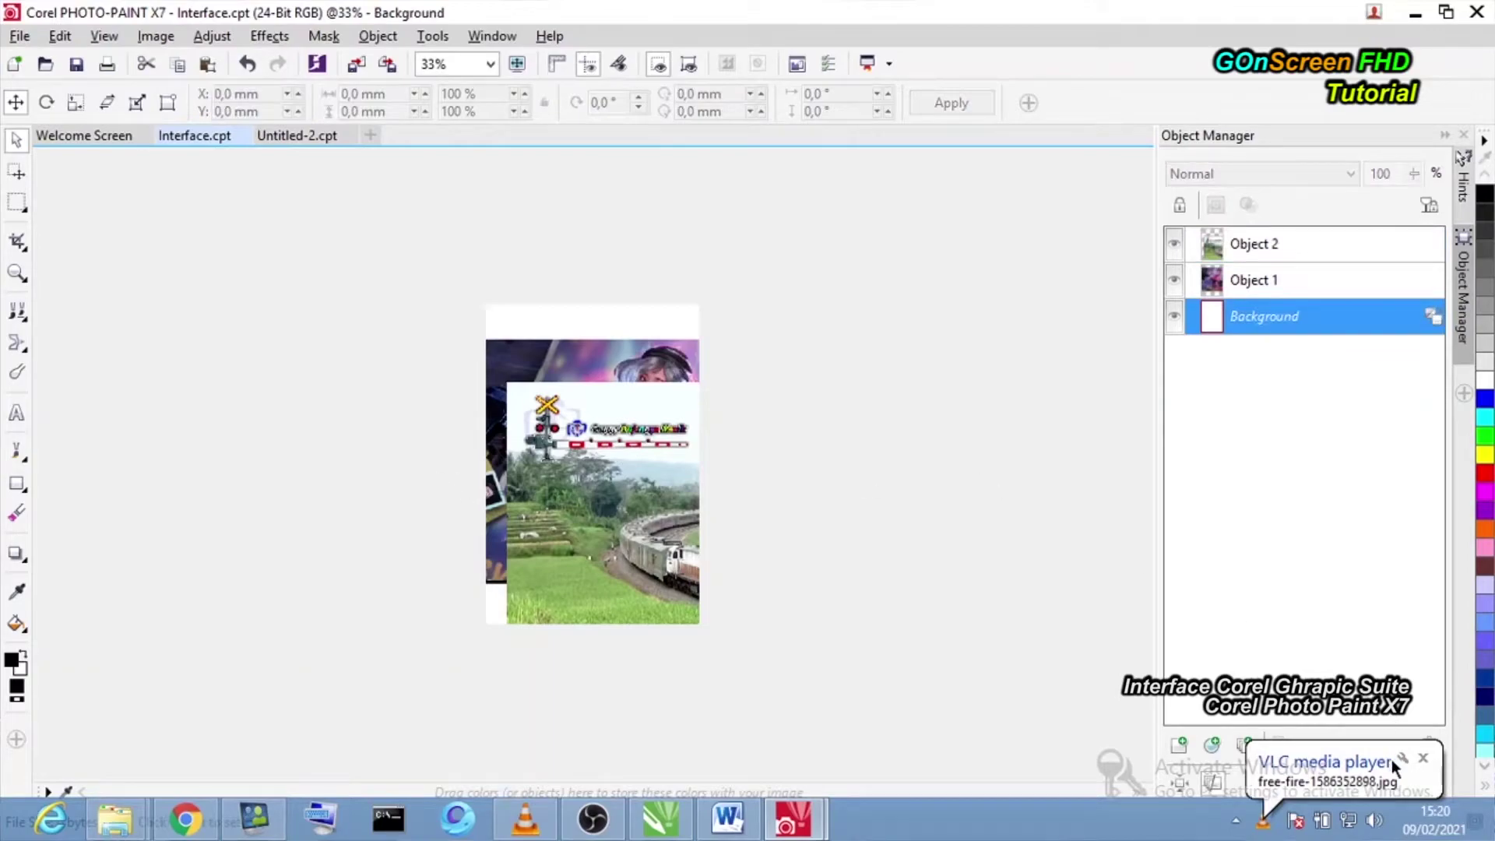
{"action": "left_click", "coordinate": [1428, 760]}
{"action": "left_click", "coordinate": [964, 506]}
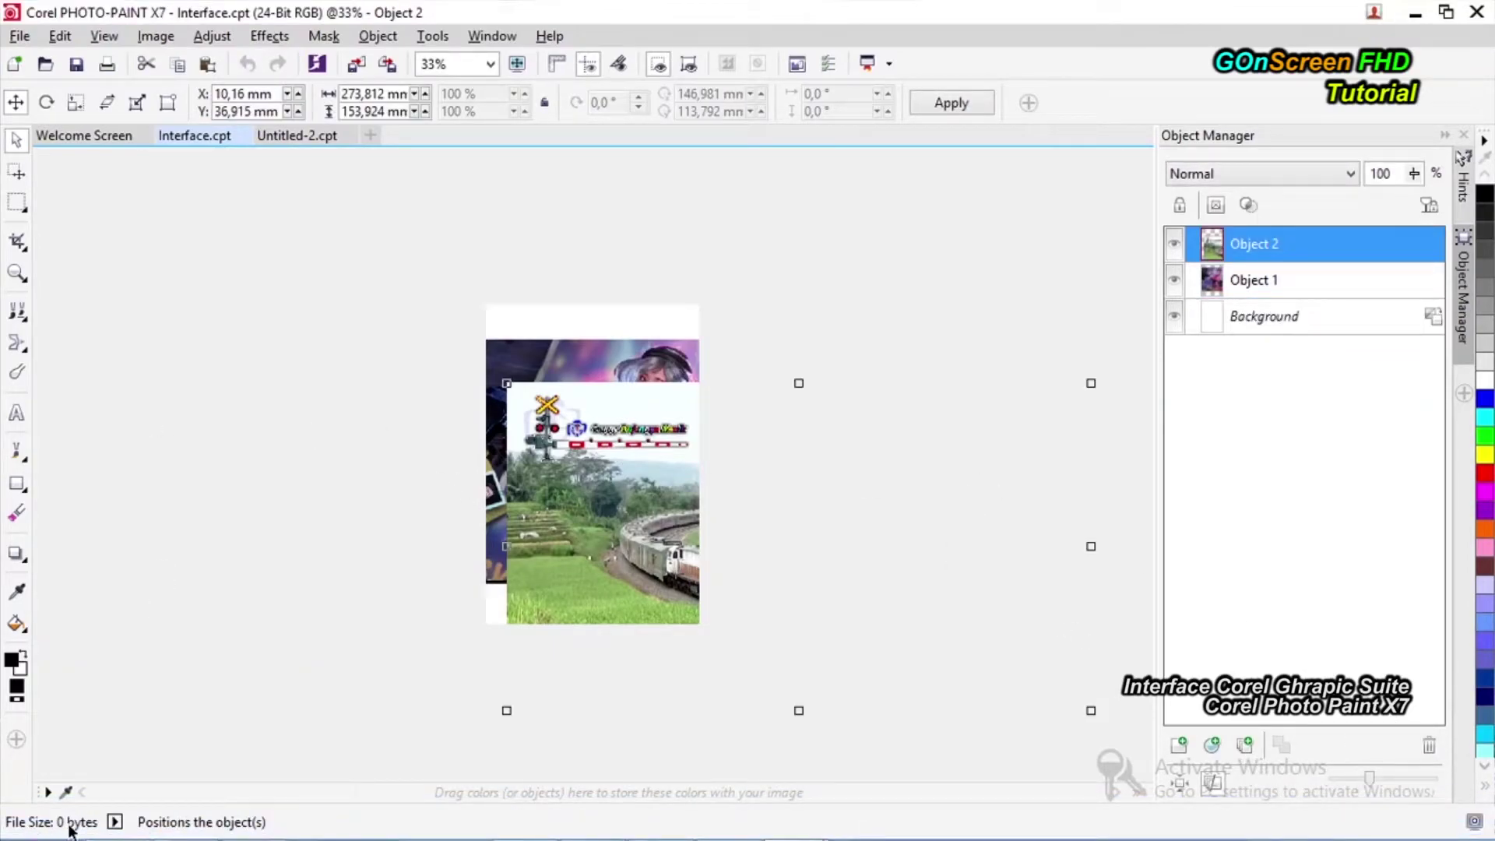
{"action": "left_click_drag", "start_coordinate": [568, 540], "coordinate": [570, 527]}
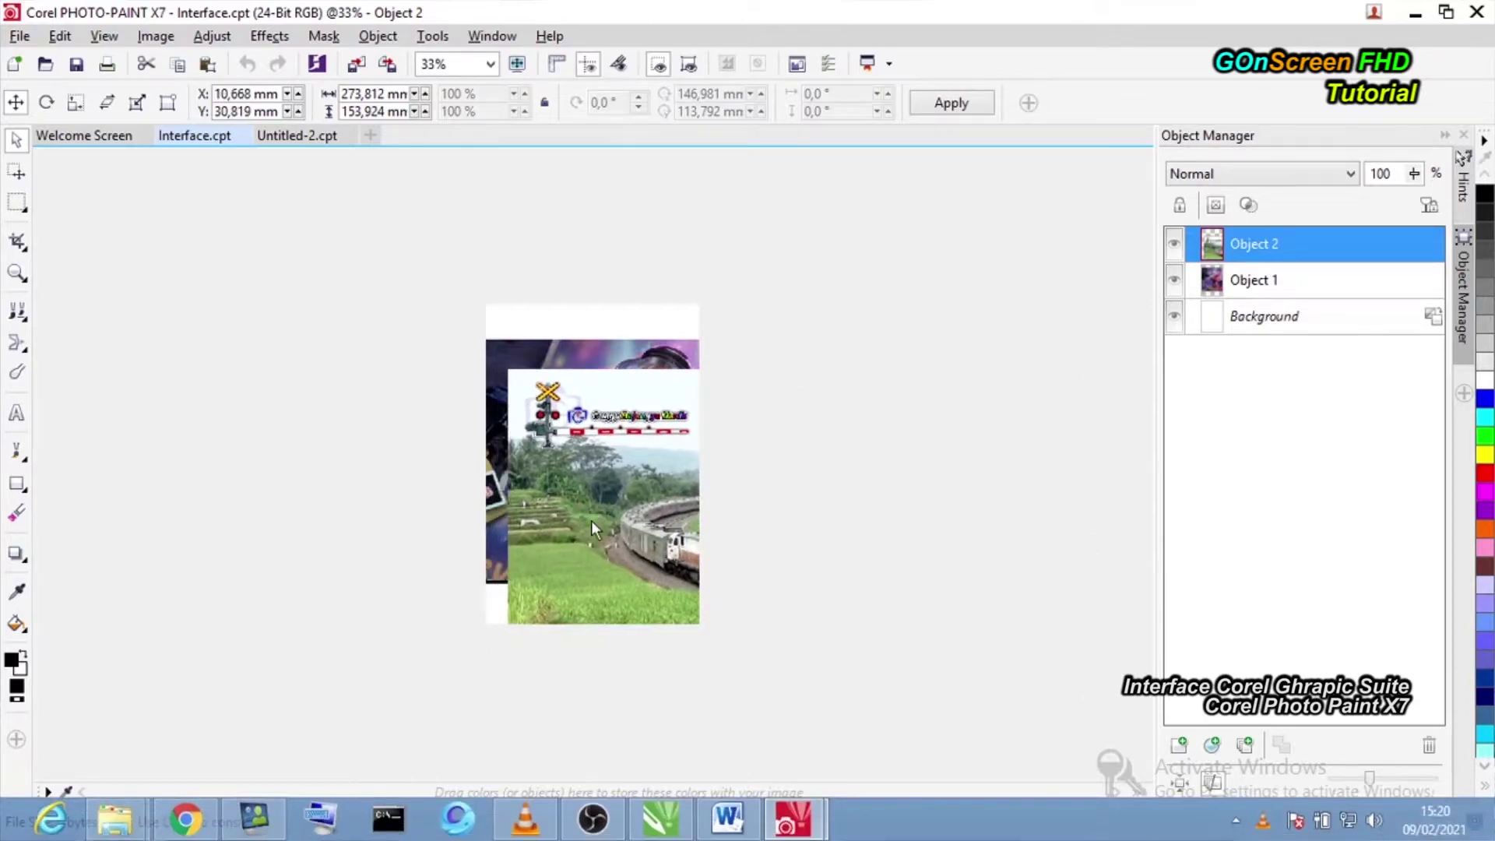
{"action": "left_click", "coordinate": [311, 555]}
{"action": "left_click", "coordinate": [1423, 759]}
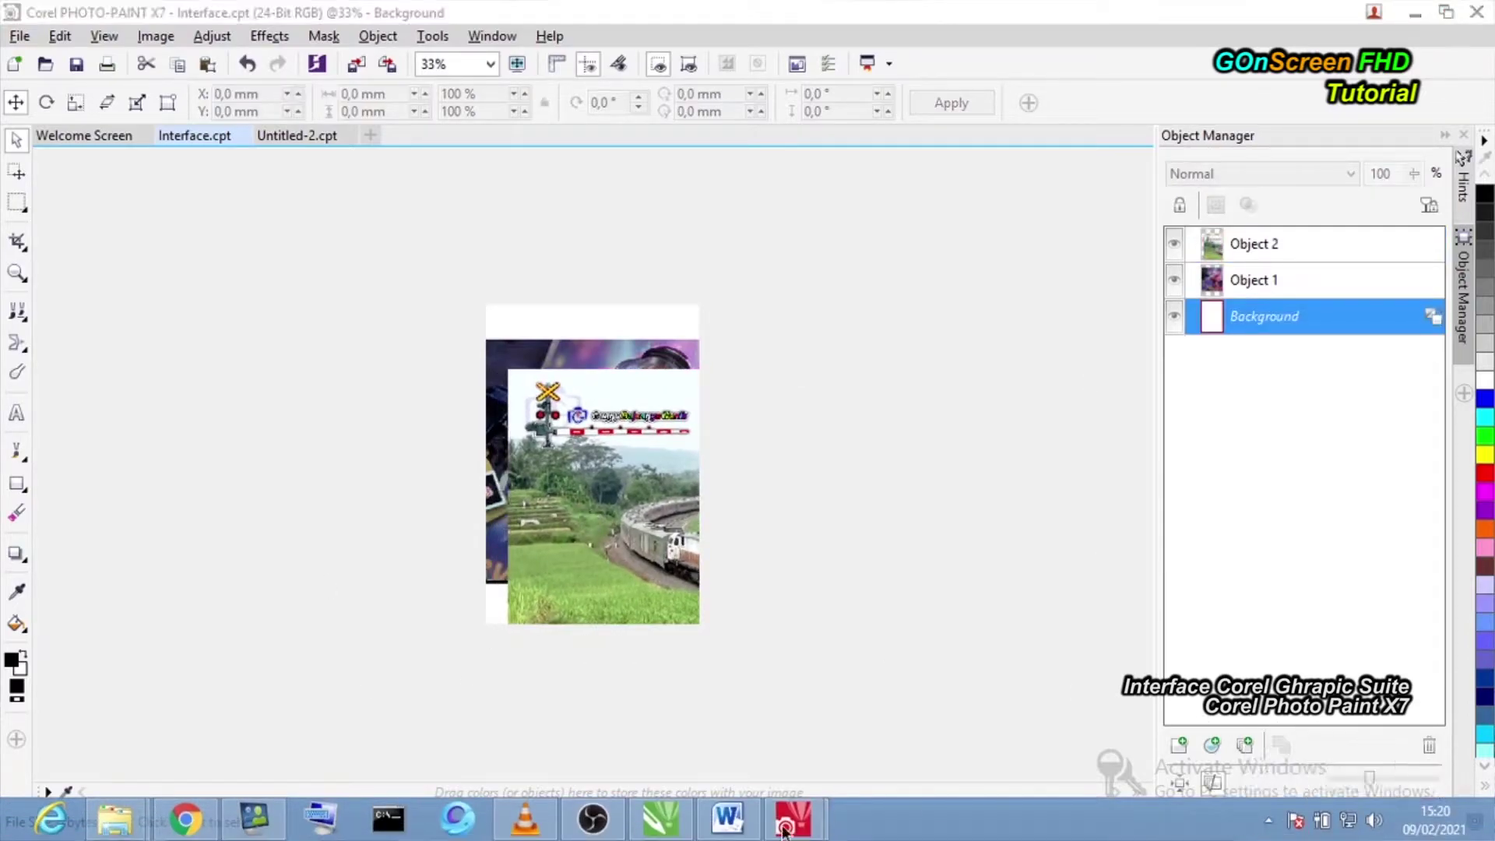
{"action": "left_click", "coordinate": [1024, 598]}
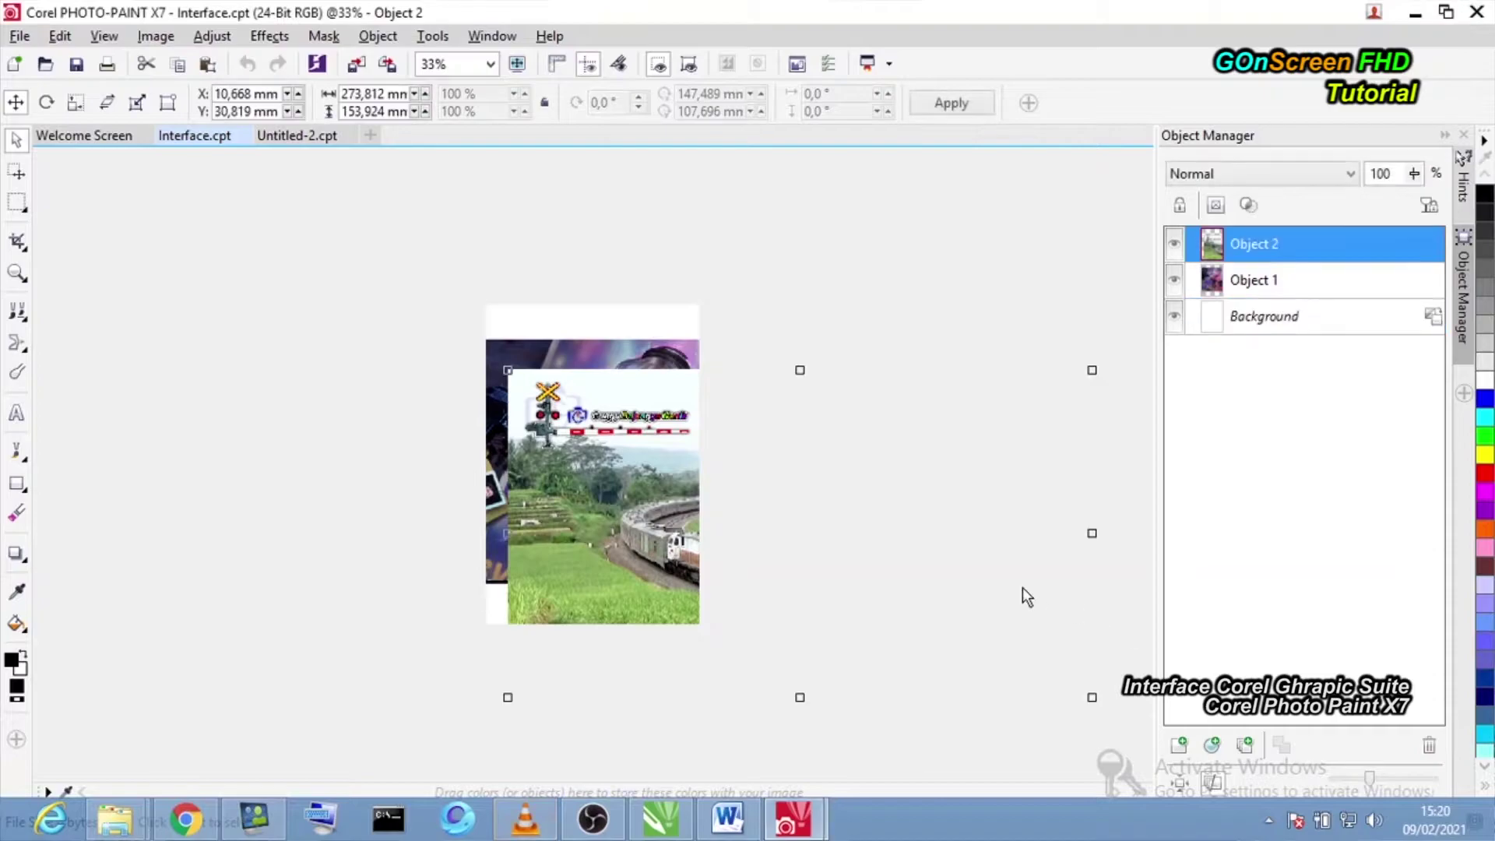
{"action": "left_click_drag", "start_coordinate": [777, 497], "coordinate": [573, 424]}
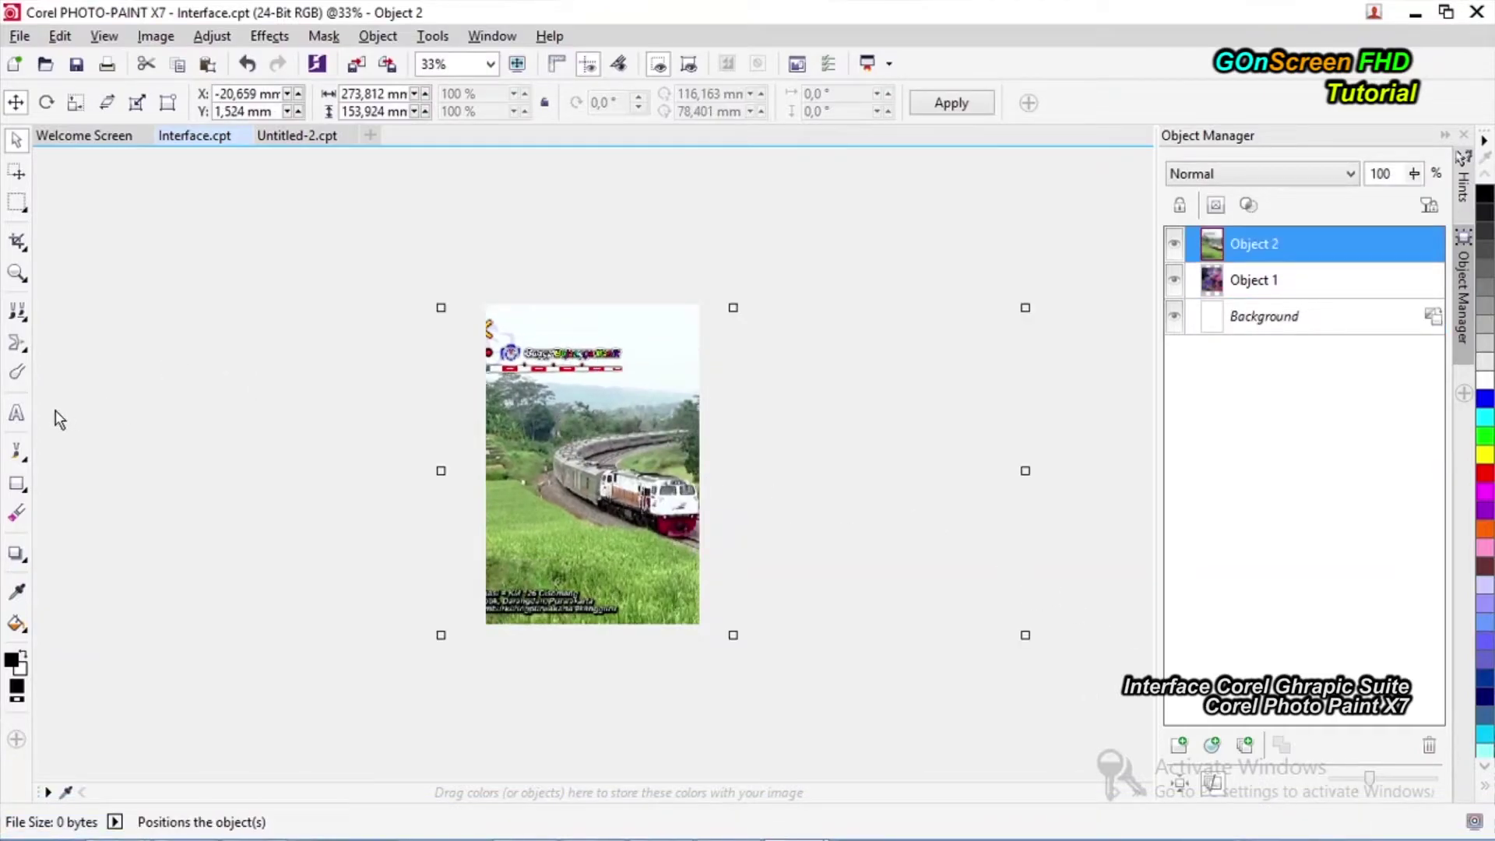
Add the text ",jgckgc" in 24 pt Arial over the train picture and deselect it.
{"action": "left_click", "coordinate": [16, 413]}
{"action": "left_click", "coordinate": [555, 476]}
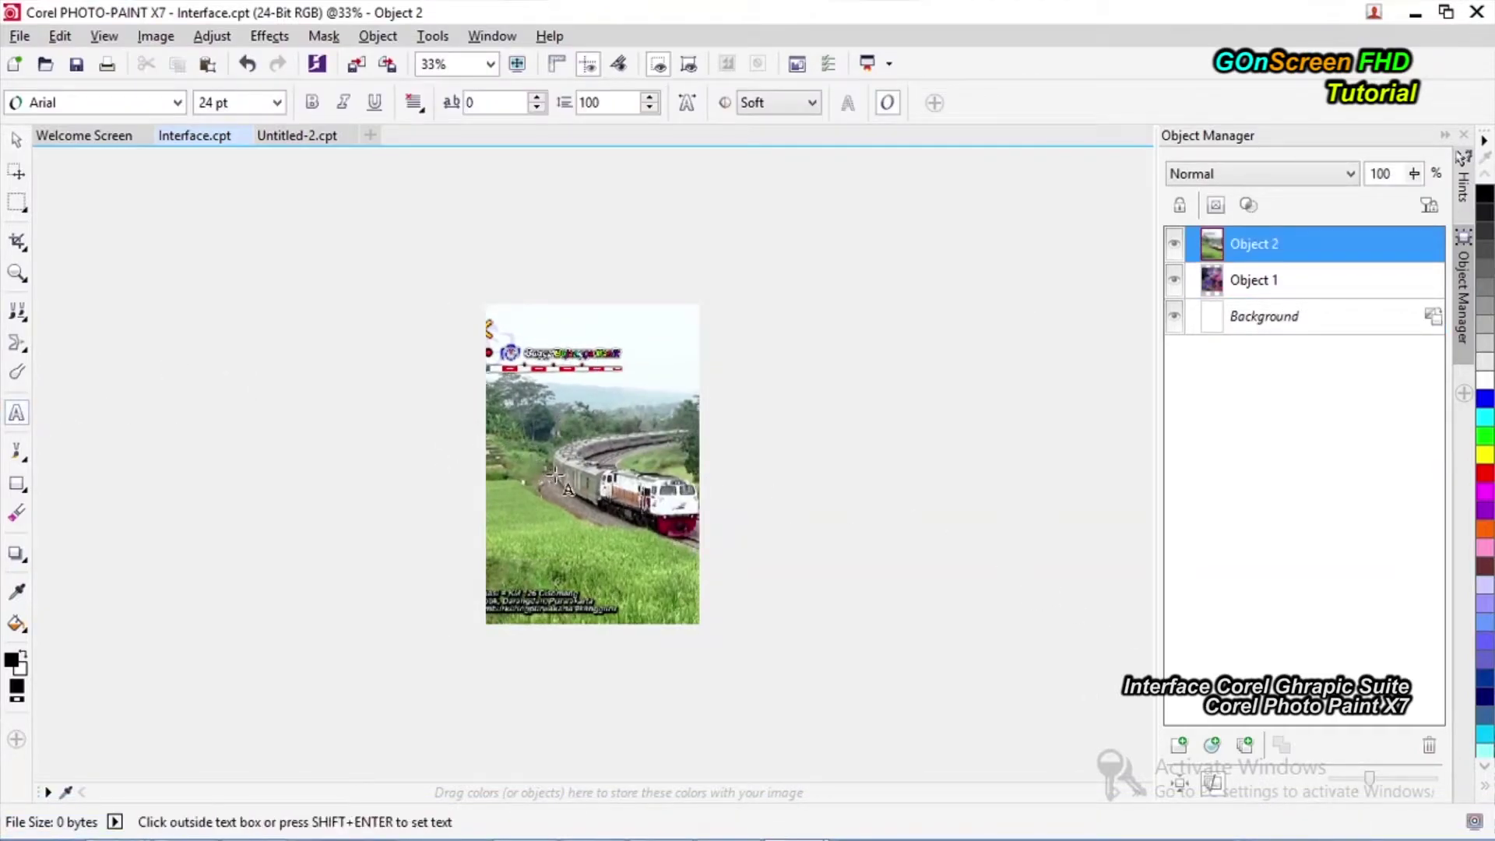
{"action": "type", "text": "jgckgc"}
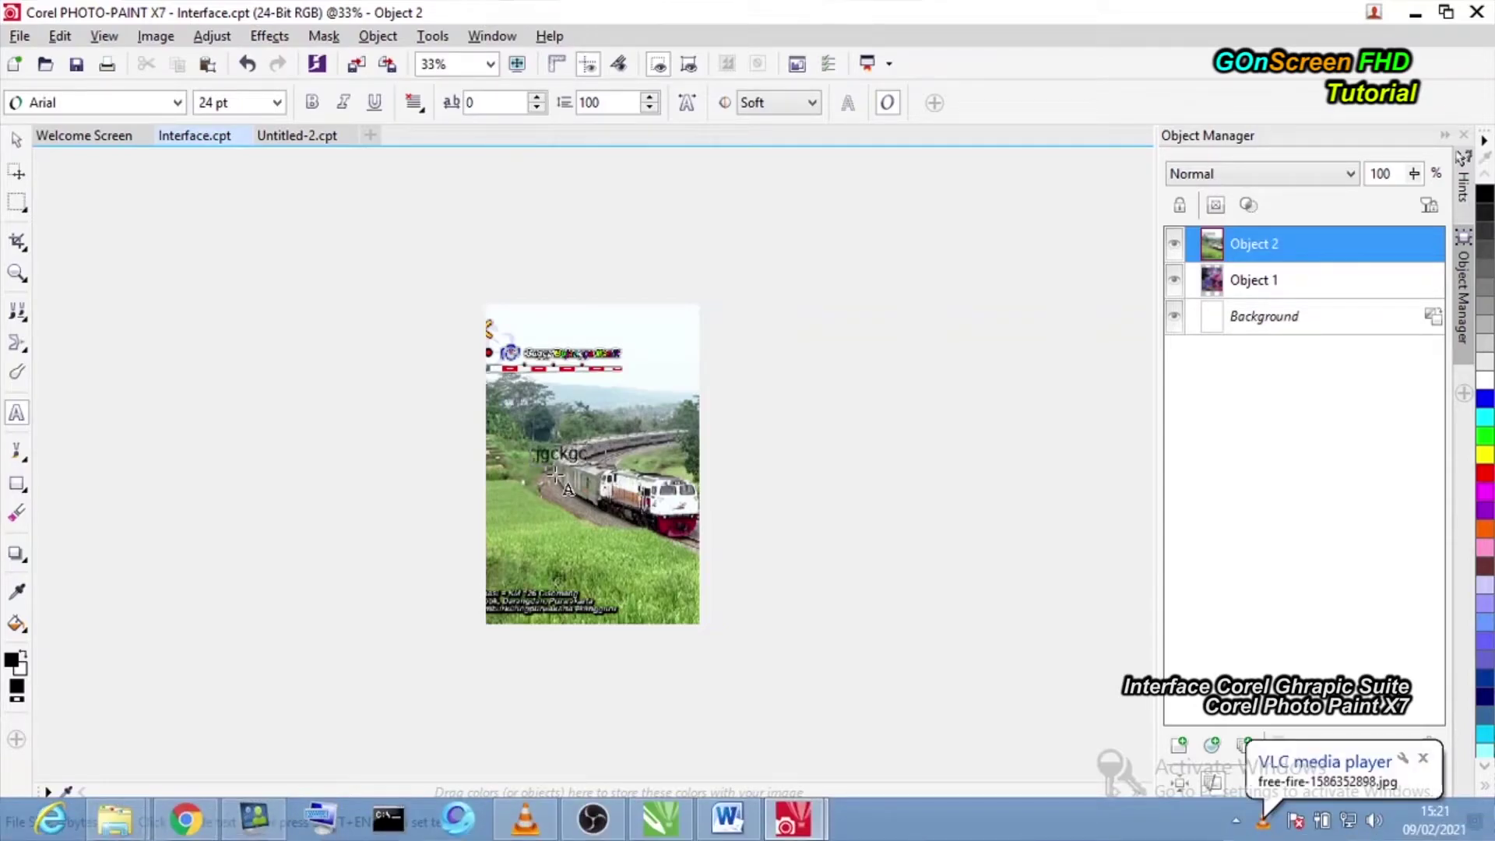
{"action": "left_click", "coordinate": [7, 145]}
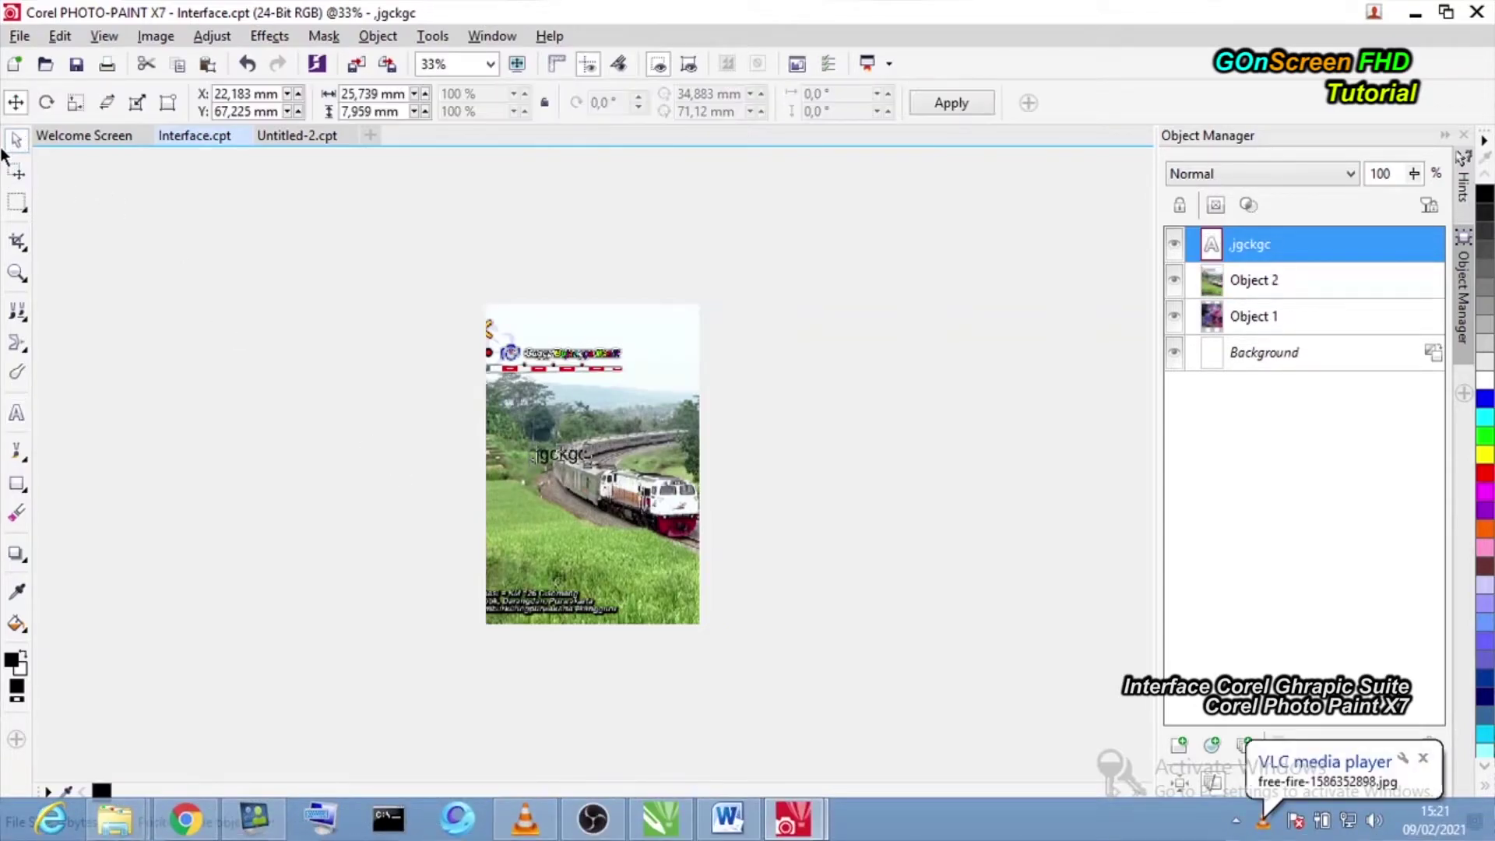
{"action": "left_click", "coordinate": [239, 312]}
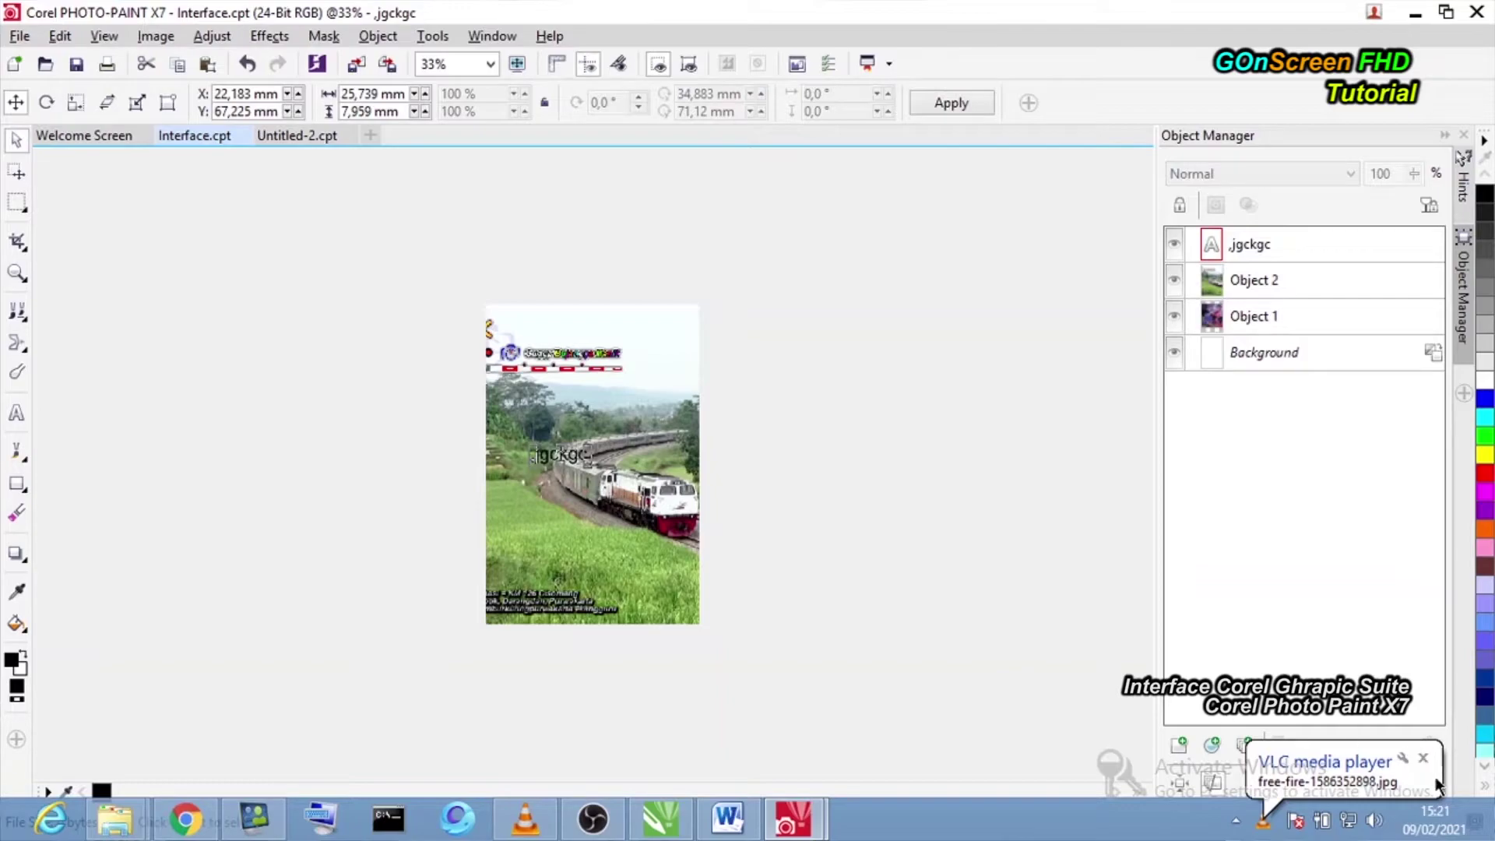
{"action": "left_click", "coordinate": [1422, 758]}
{"action": "left_click", "coordinate": [1026, 630]}
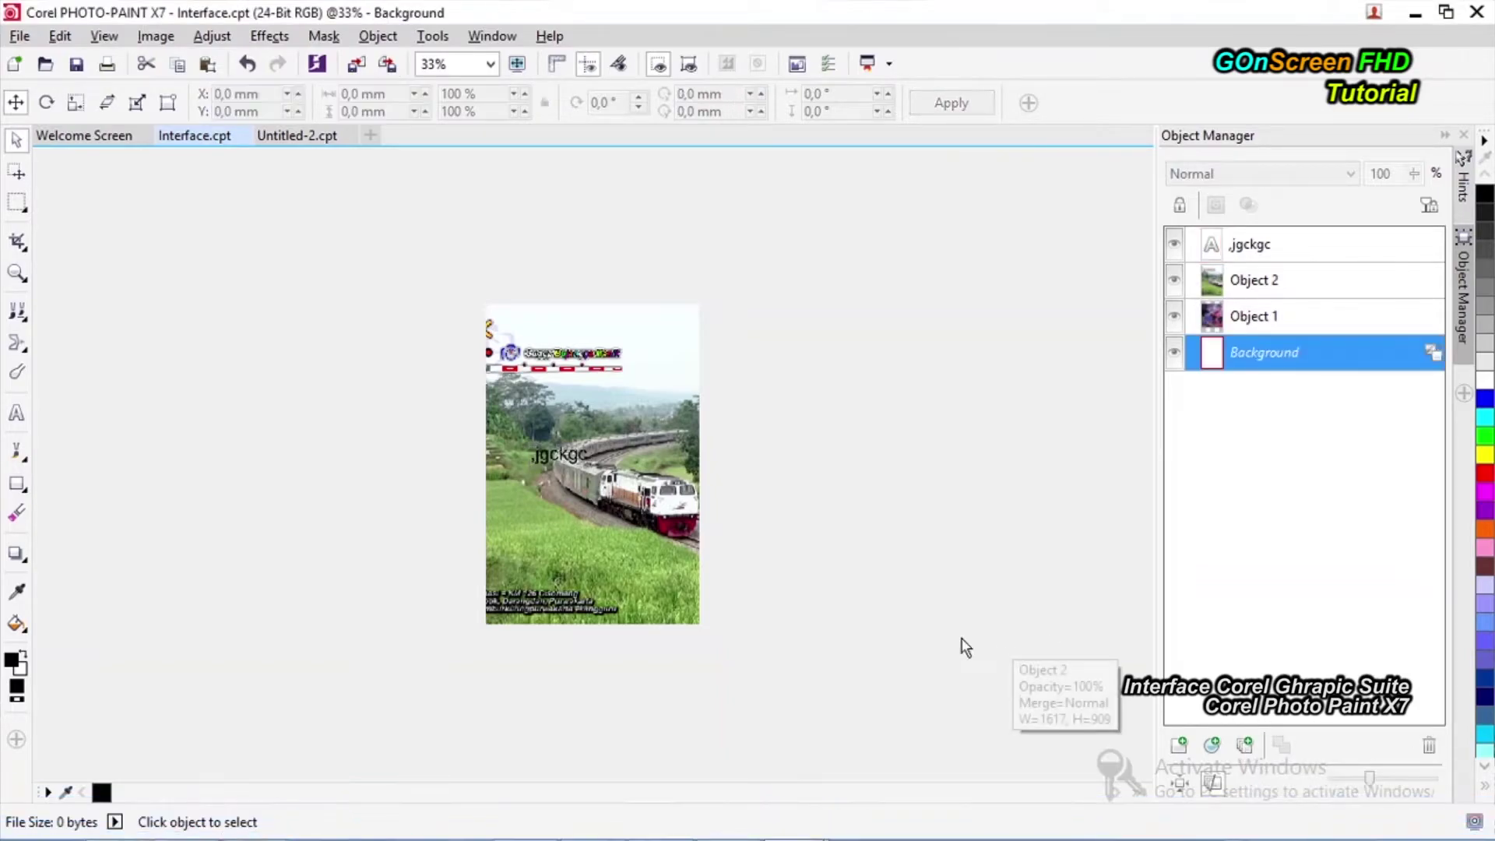
Shift the train picture slightly up and to the left on the page, and select the text object in the Object Manager.
{"action": "left_click", "coordinate": [550, 458]}
{"action": "left_click", "coordinate": [550, 456]}
{"action": "left_click_drag", "start_coordinate": [550, 456], "coordinate": [569, 420]}
{"action": "left_click", "coordinate": [1259, 250]}
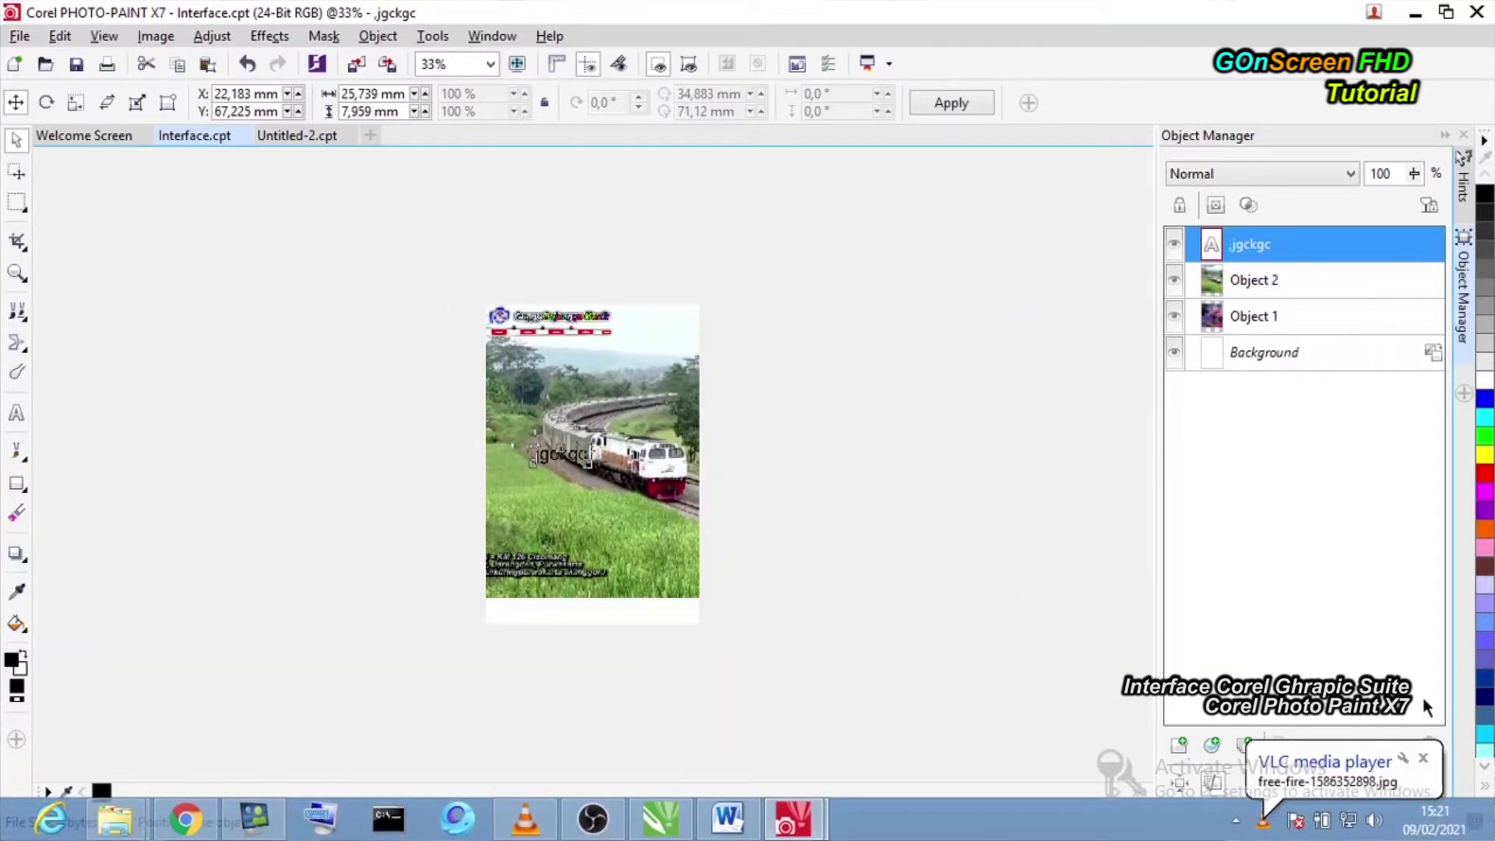
{"action": "left_click", "coordinate": [1432, 759]}
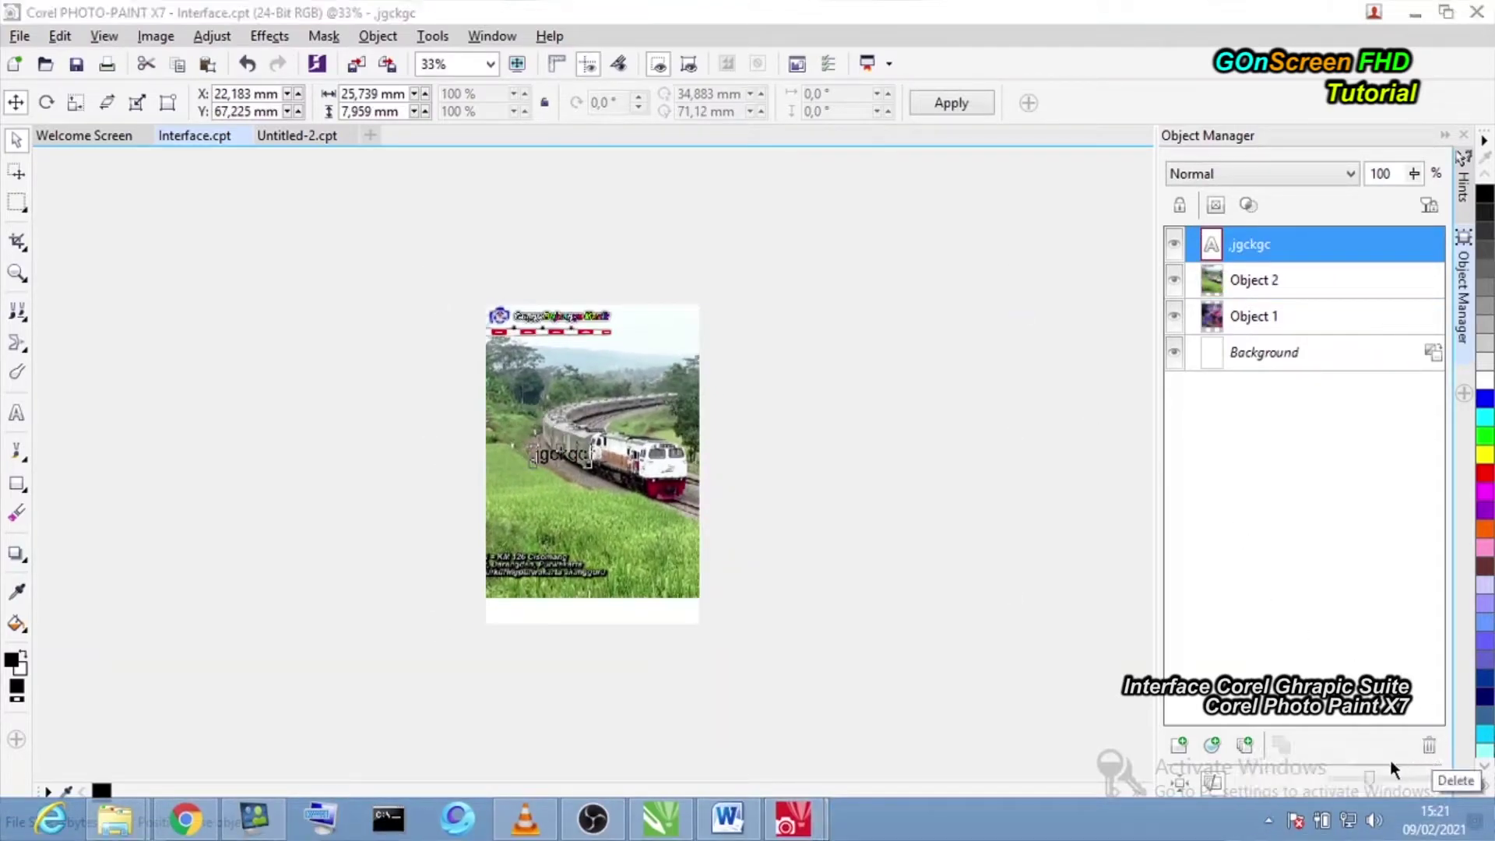
{"action": "left_click", "coordinate": [670, 705]}
{"action": "left_click", "coordinate": [1241, 247]}
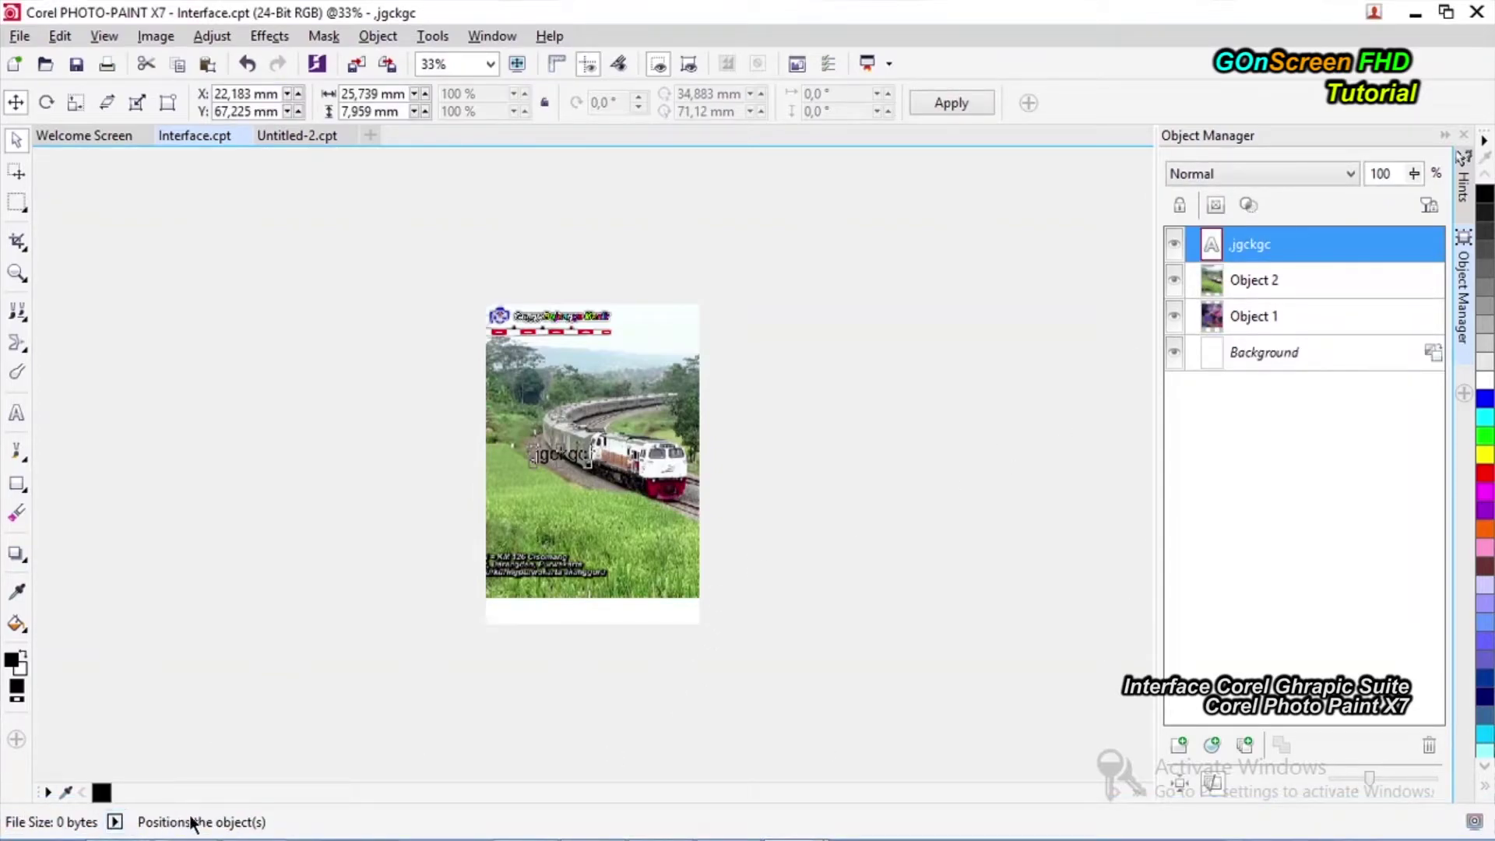
Examine the information types the status bar can display, and view other areas of the image at 300% zoom with the navigator.
{"action": "left_click", "coordinate": [123, 824]}
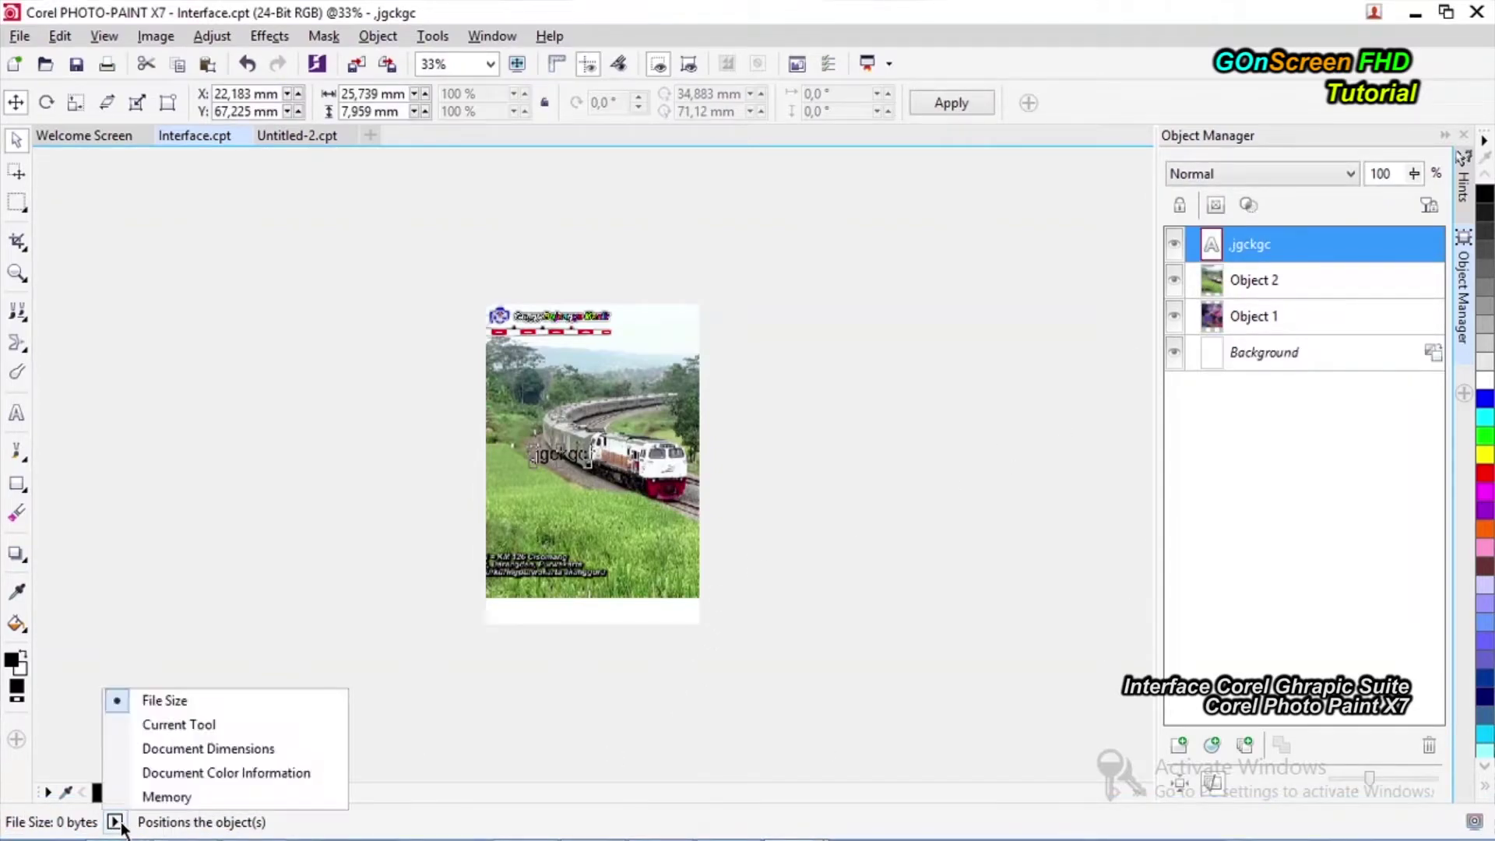
{"action": "left_click", "coordinate": [278, 548]}
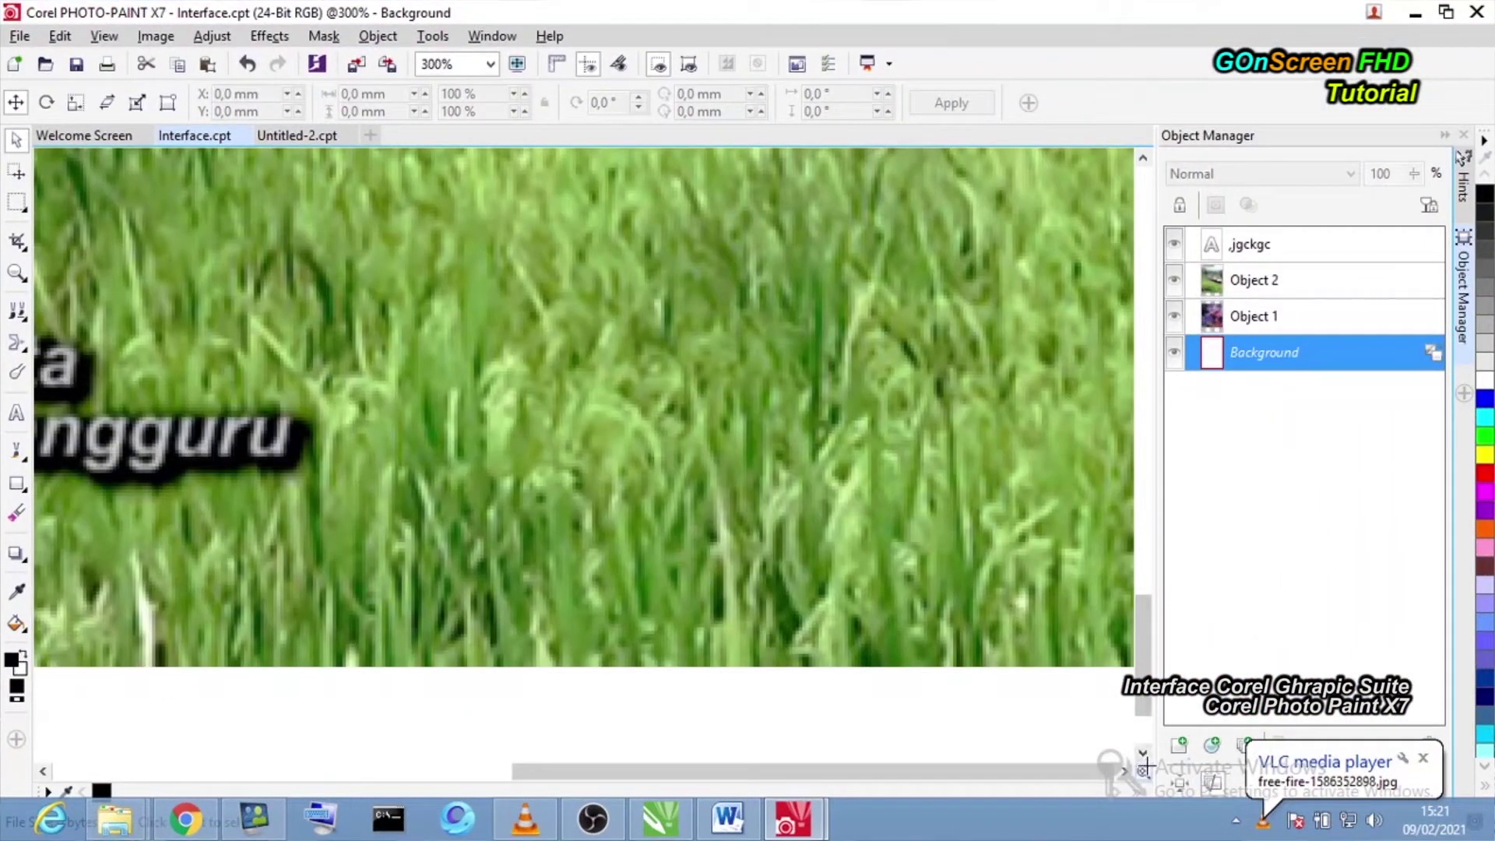
{"action": "left_click_drag", "start_coordinate": [1142, 772], "coordinate": [1078, 551]}
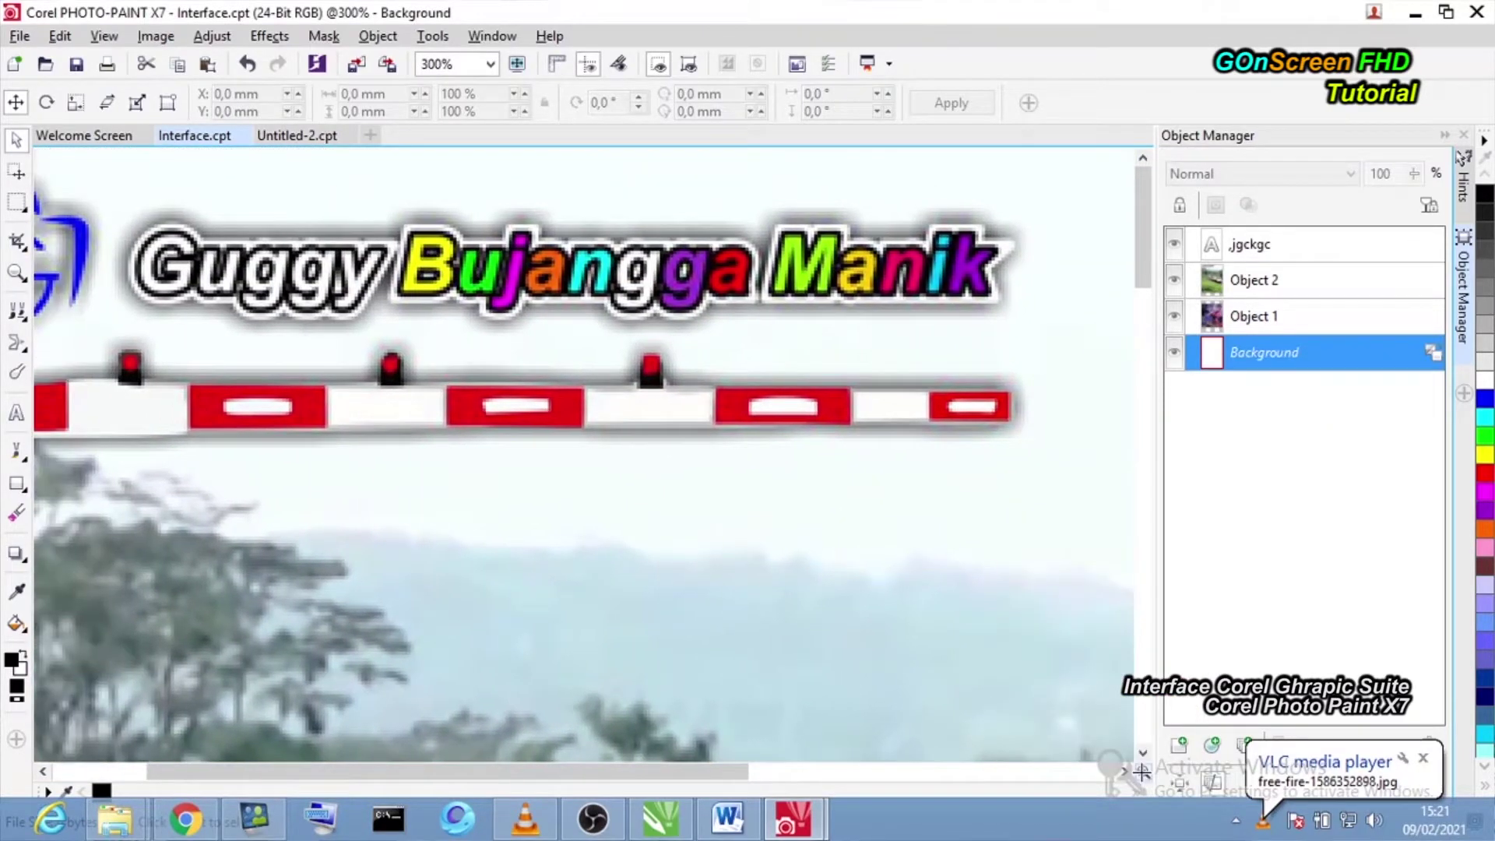